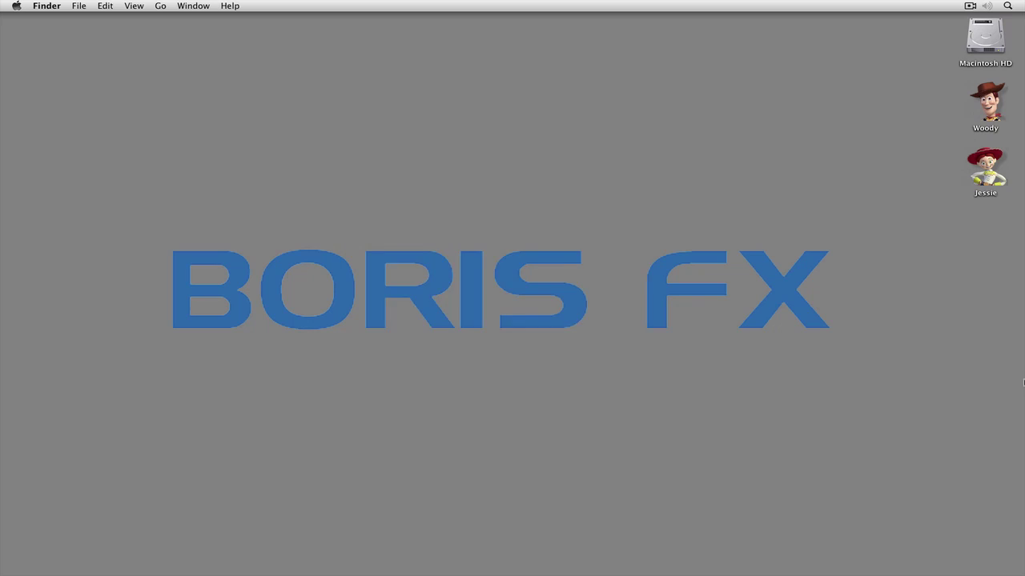
Bring After Effects to the front to show the empty Untitled Project.
{"action": "key", "text": "super+Tab"}
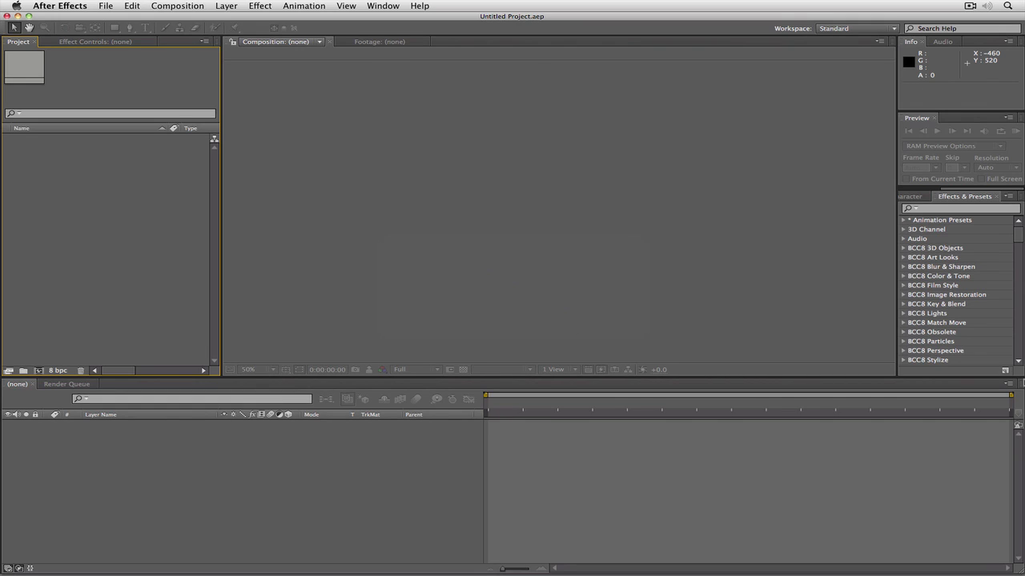
Create a new composition at 23.976 fps with a duration of 0:00:10:00.
{"action": "left_click", "coordinate": [38, 373]}
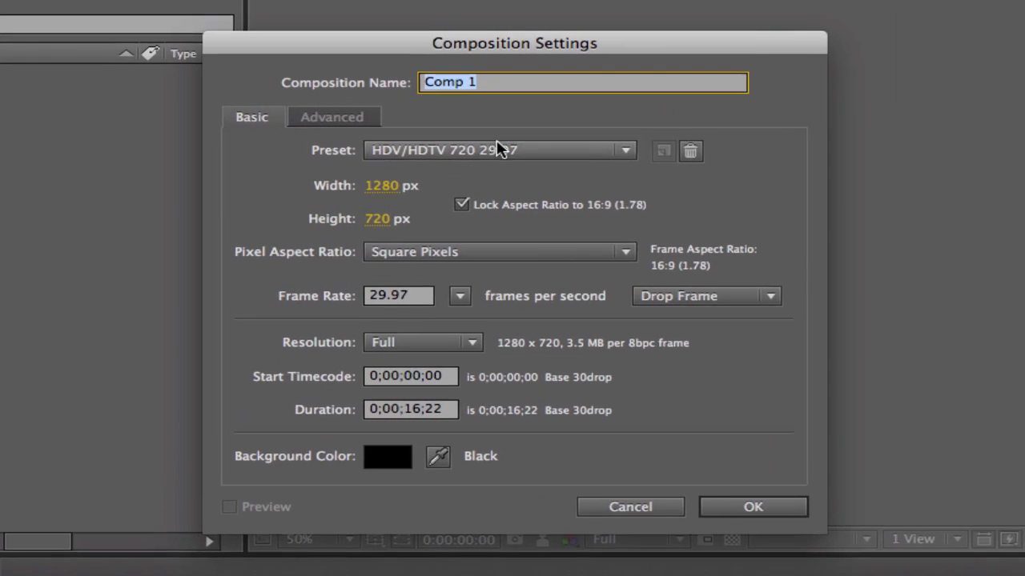
{"action": "left_click", "coordinate": [465, 298]}
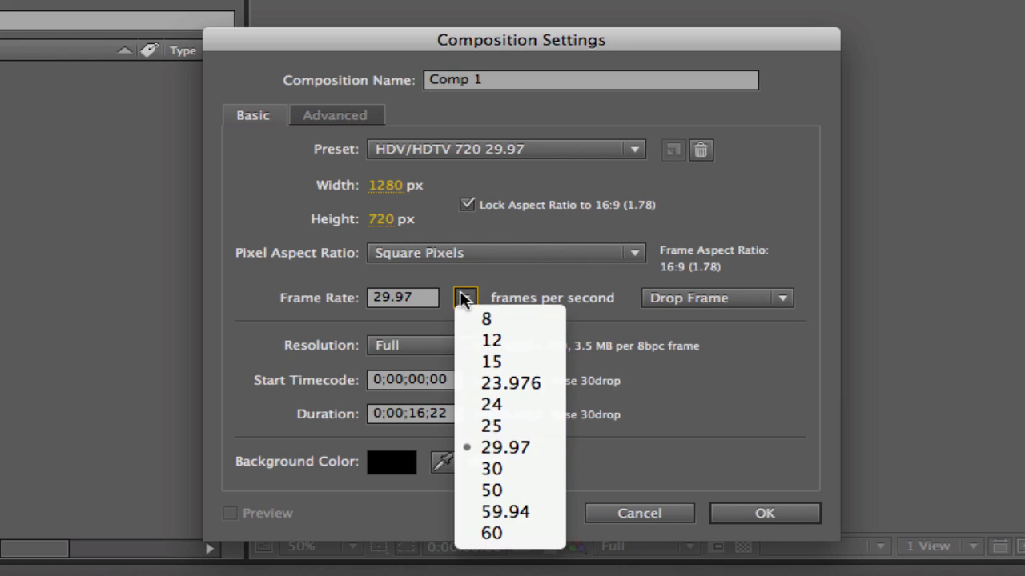
{"action": "left_click", "coordinate": [492, 384]}
{"action": "left_click", "coordinate": [450, 413]}
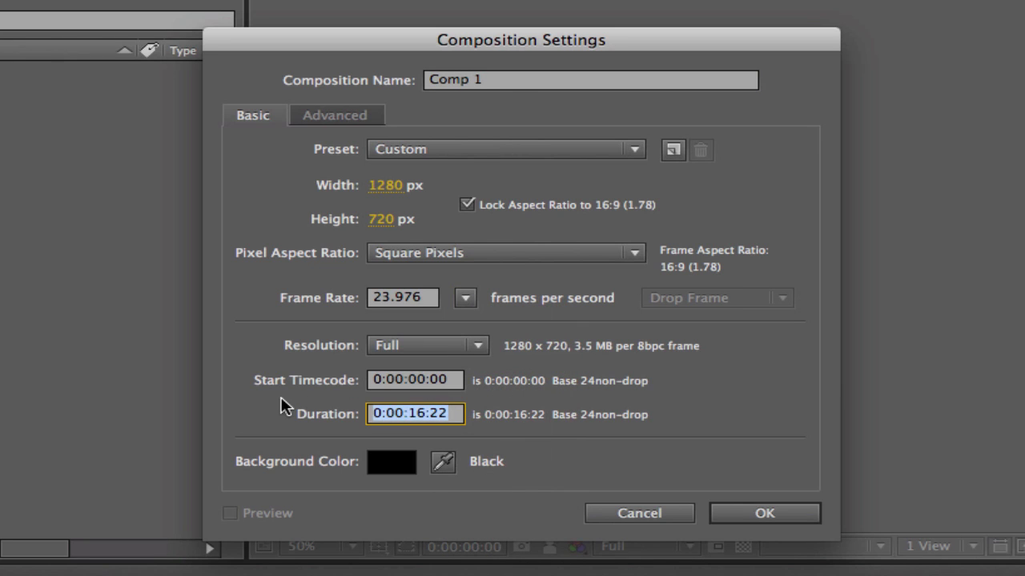
{"action": "type", "text": "1000"}
{"action": "key", "text": "Return"}
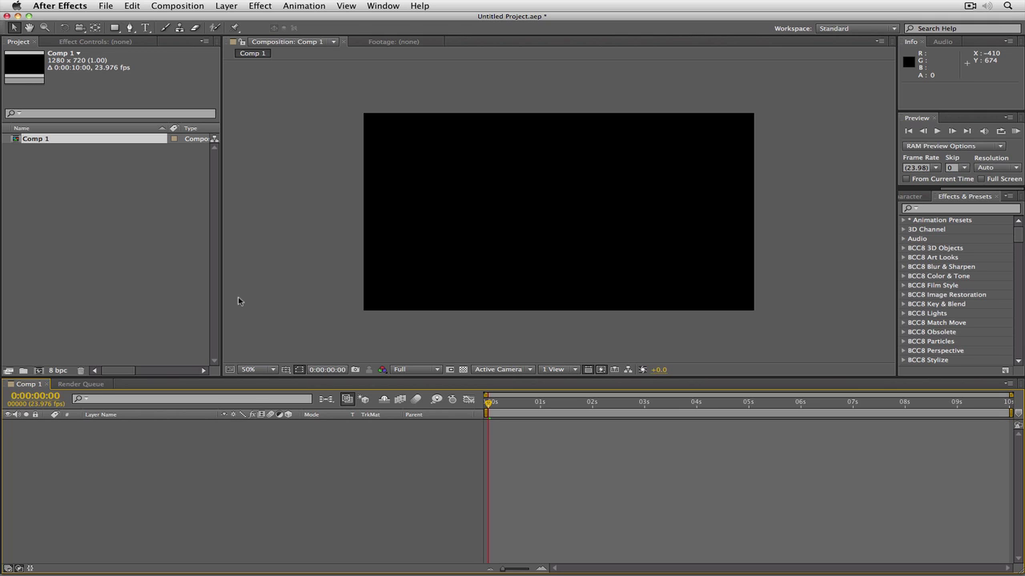
Add a full-frame blue solid, Blue Solid 1, and go to BCC Extruded Text in the Effect menu.
{"action": "key", "text": "super+y"}
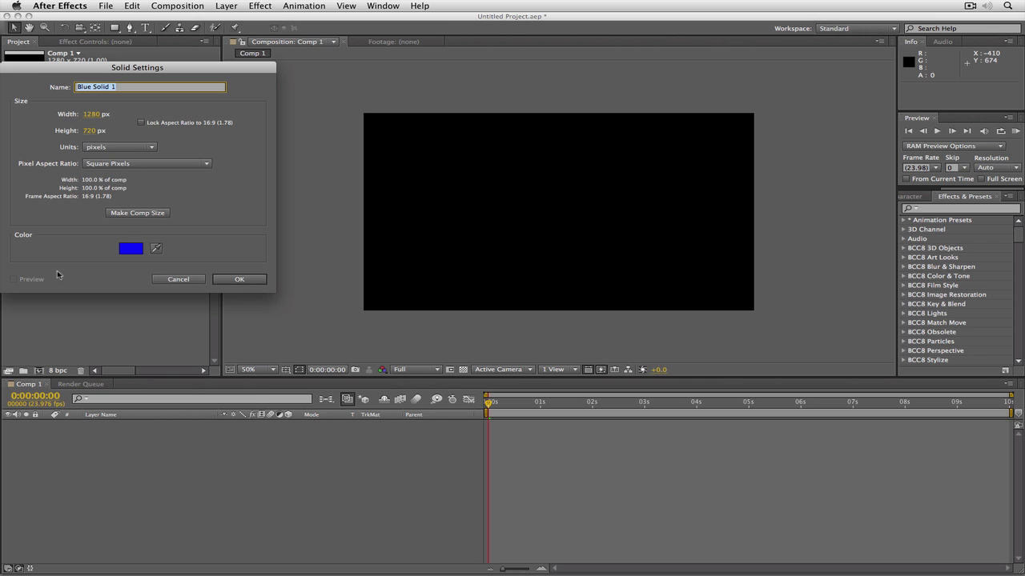
{"action": "left_click", "coordinate": [239, 279]}
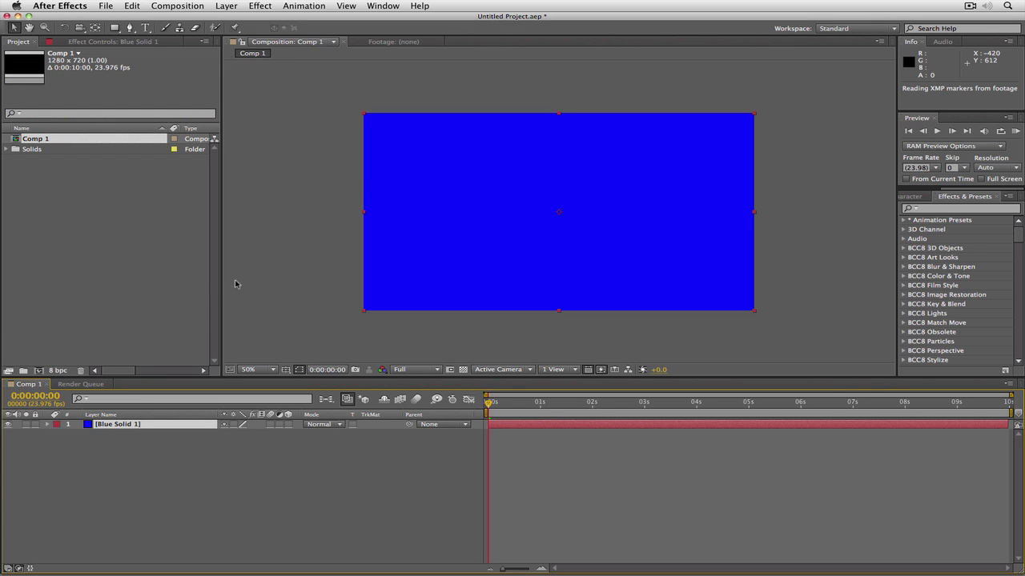
{"action": "left_click", "coordinate": [261, 6]}
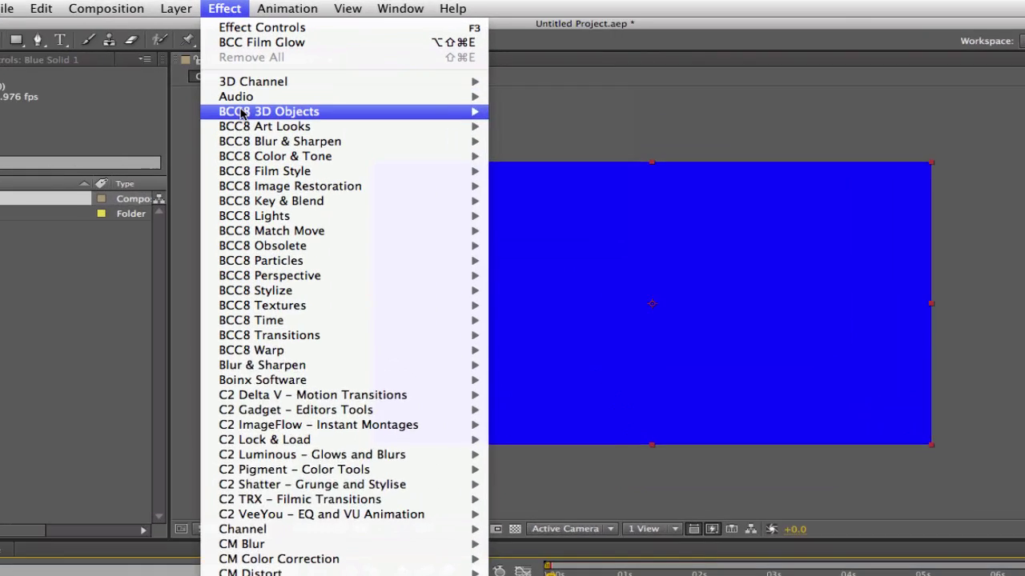
{"action": "mouse_move", "coordinate": [241, 113]}
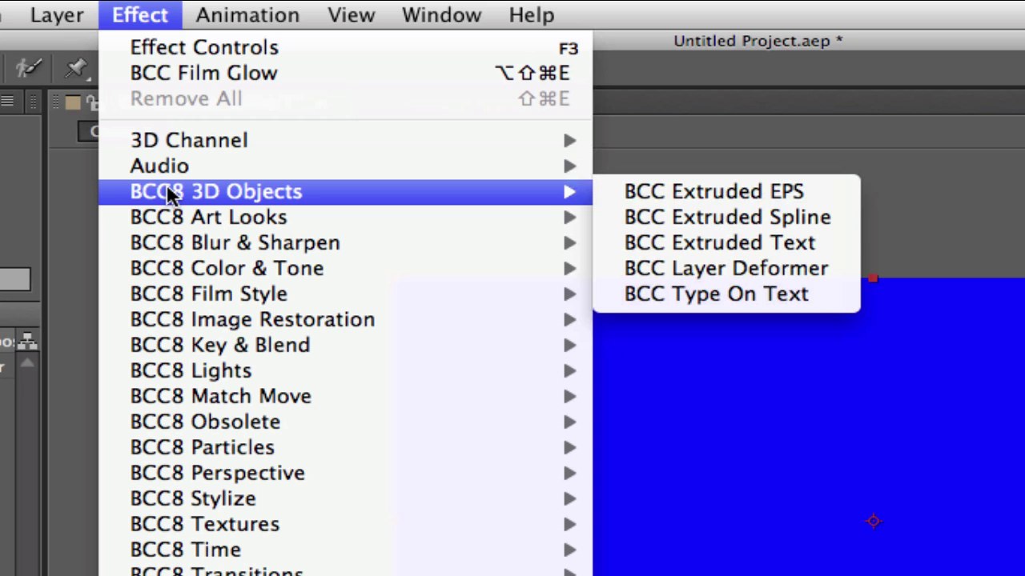
Apply BCC Extruded Text and enter the two lines 'IN THEATRES' and 'SEPTEMBER 16'.
{"action": "left_click", "coordinate": [657, 249]}
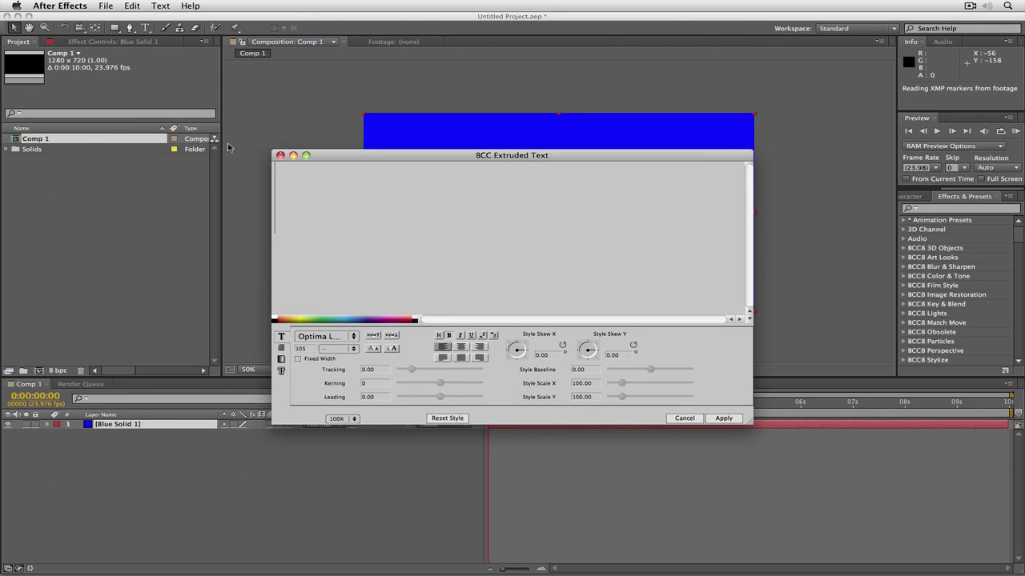
{"action": "type", "text": "IN"}
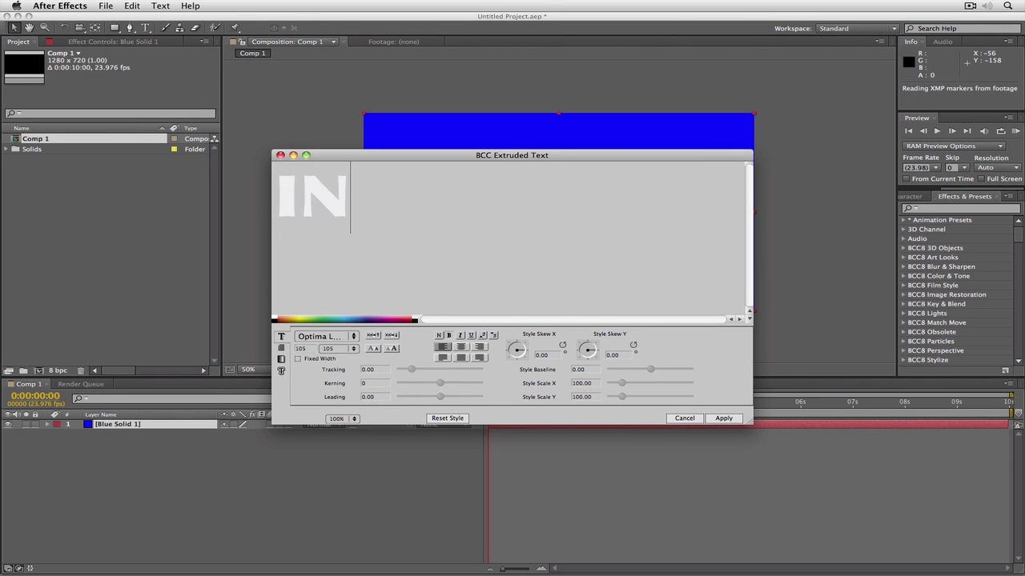
{"action": "type", "text": " THEATRES"}
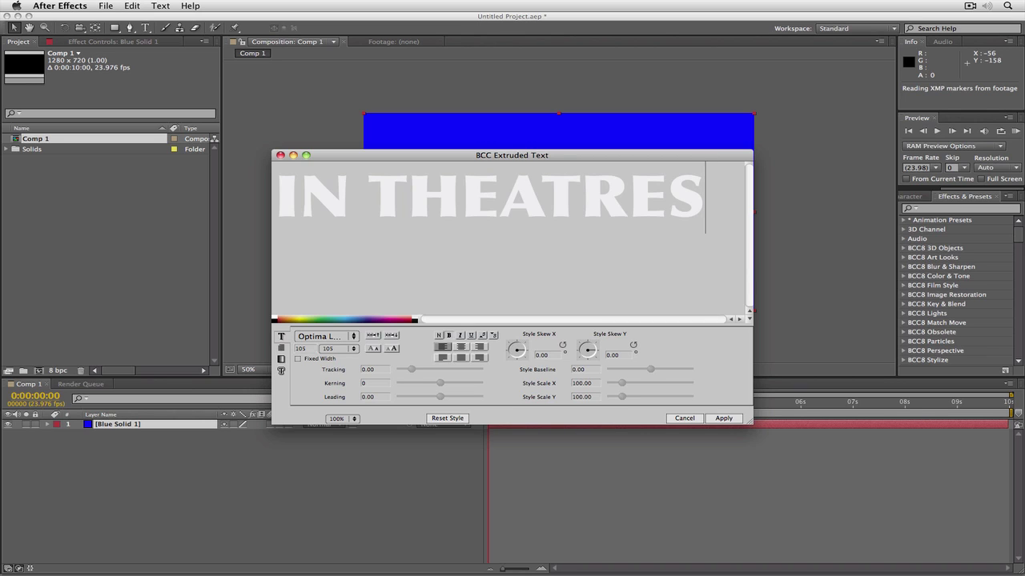
{"action": "key", "text": "Return"}
{"action": "type", "text": "SEPTEMBER 15"}
{"action": "key", "text": "BackSpace"}
{"action": "type", "text": "6"}
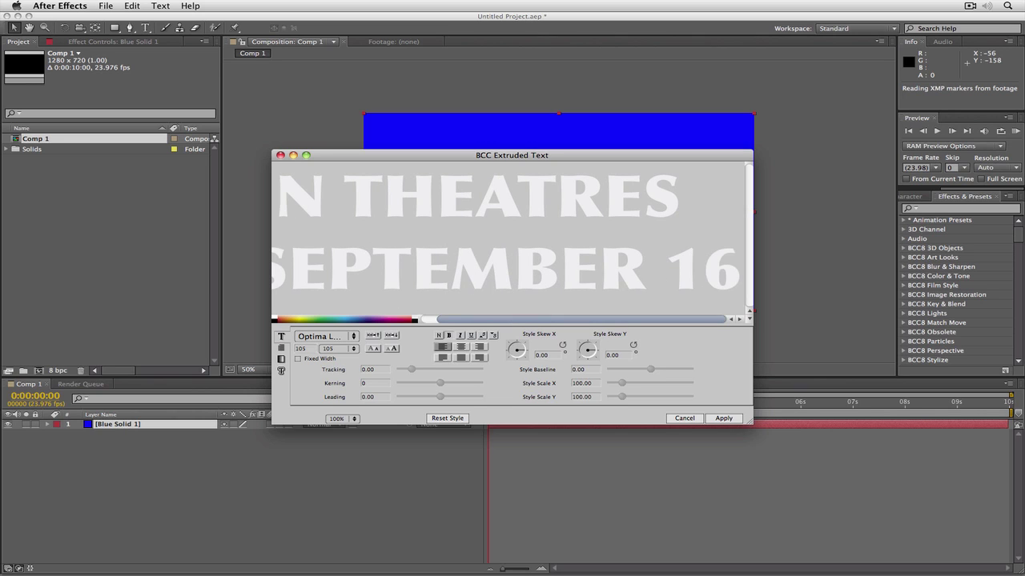
Set the first line, IN THEATRES, to font size 115.
{"action": "left_click_drag", "start_coordinate": [687, 195], "coordinate": [211, 188]}
{"action": "double_click", "coordinate": [303, 349]}
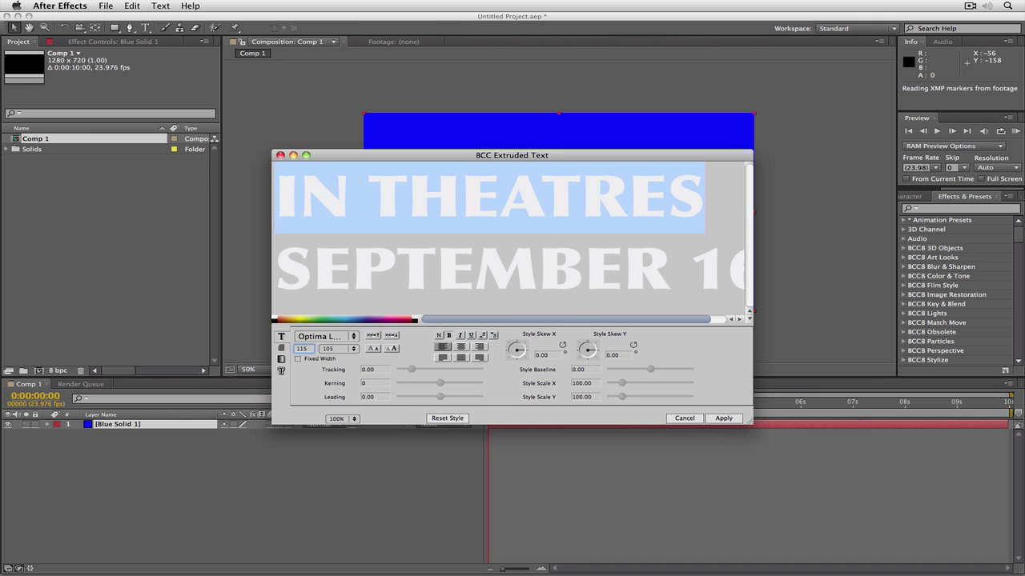
{"action": "type", "text": "115"}
{"action": "key", "text": "Return"}
Tighten the kerning before 16, set leading to -32 for all text, and apply.
{"action": "left_click", "coordinate": [718, 270]}
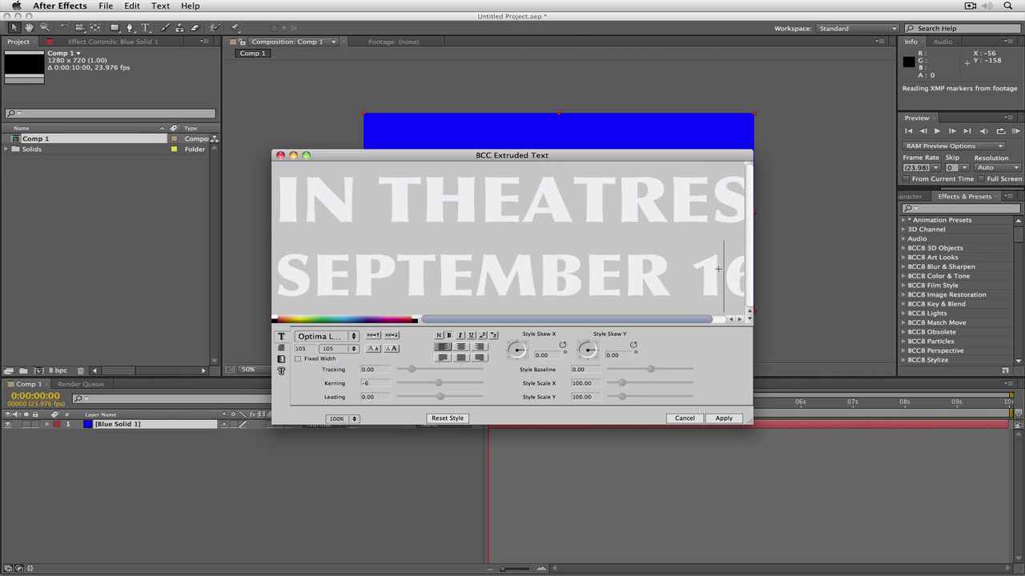
{"action": "key", "text": "Left"}
{"action": "key", "text": "alt+Left"}
{"action": "key", "text": "alt+Left"}
{"action": "key", "text": "alt+Left"}
{"action": "key", "text": "alt+Left"}
{"action": "key", "text": "alt+Left"}
{"action": "key", "text": "alt+Left"}
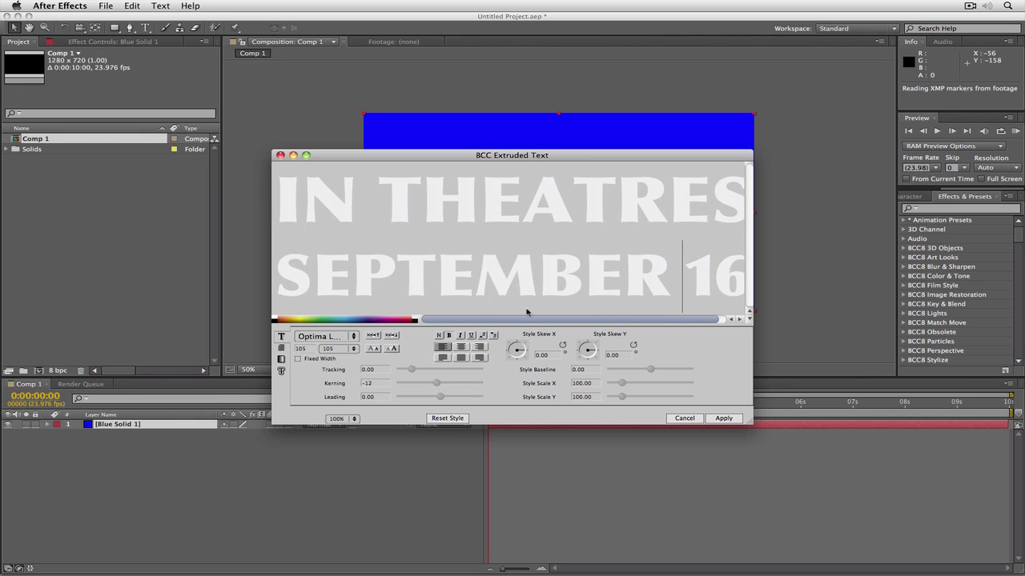
{"action": "triple_click", "coordinate": [475, 297]}
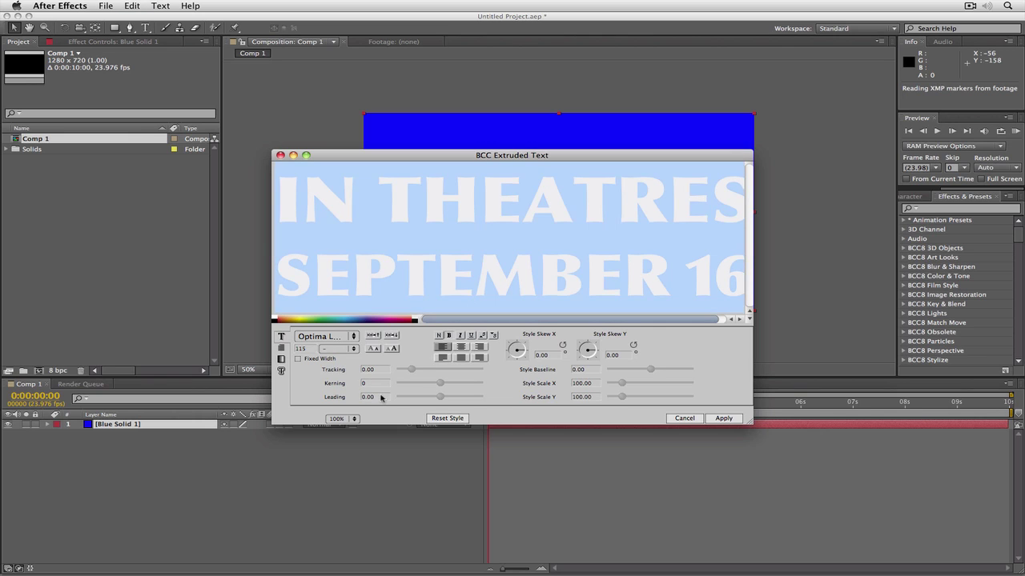
{"action": "left_click_drag", "start_coordinate": [439, 398], "coordinate": [389, 400]}
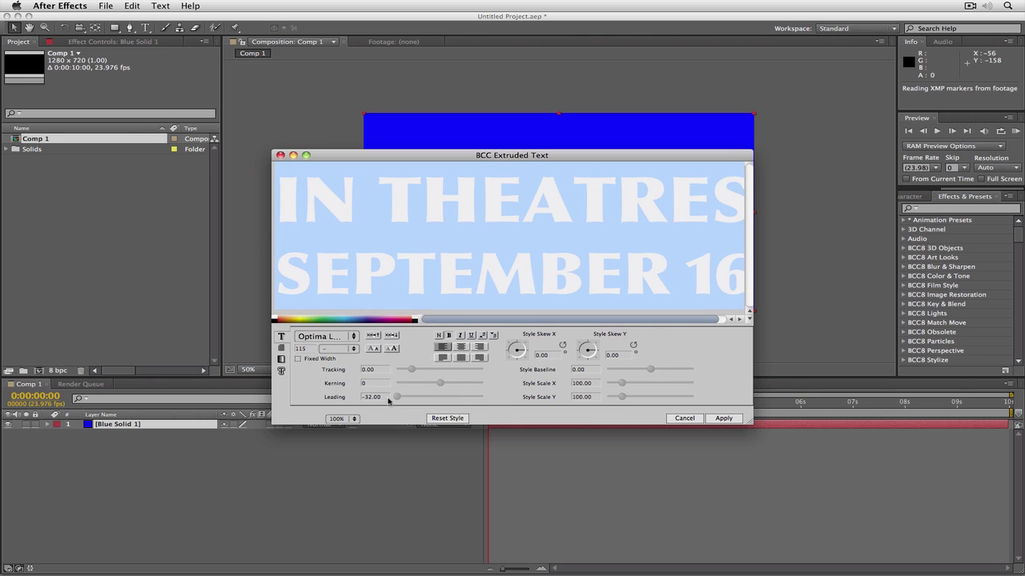
{"action": "left_click", "coordinate": [723, 419]}
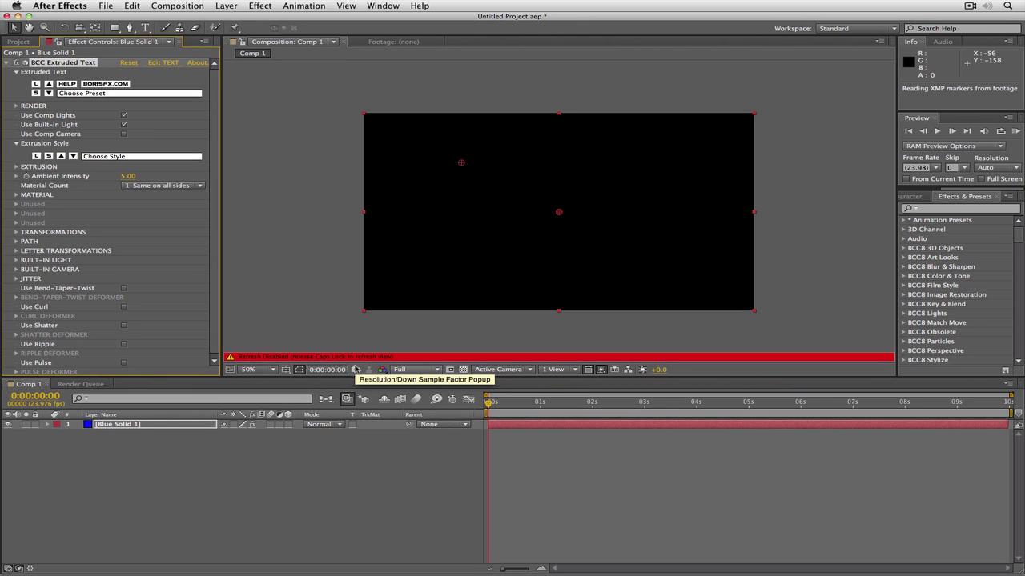
Let the title render, then zoom the viewer to 100% and pan to the comp's left edge.
{"action": "key", "text": "Caps_Lock"}
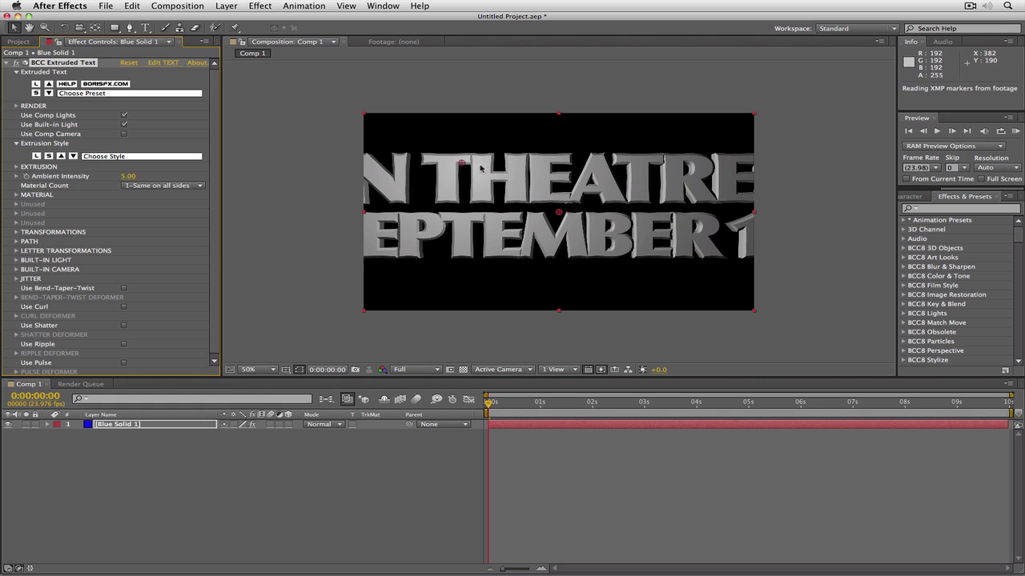
{"action": "key", "text": "period"}
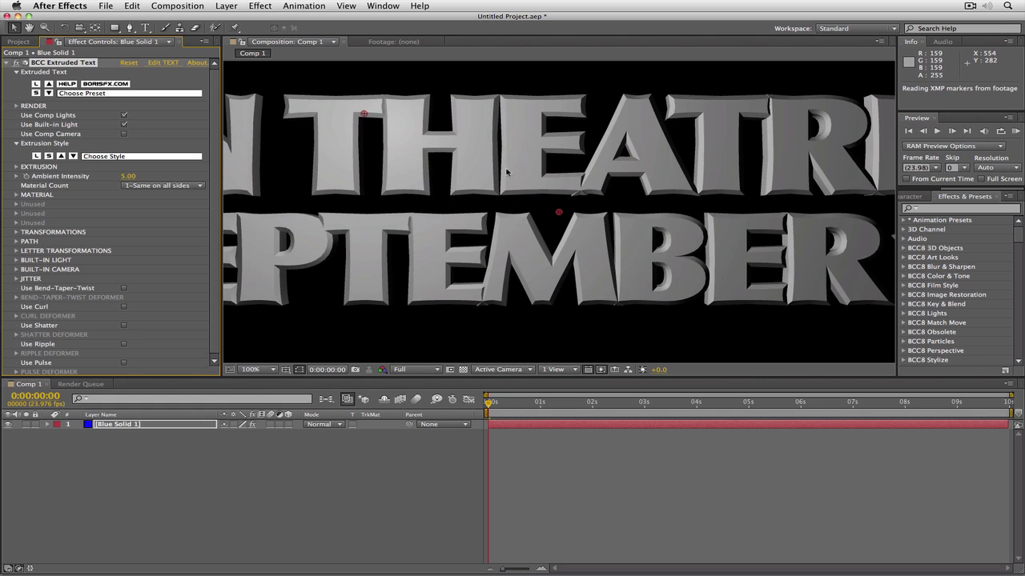
{"action": "key", "text": "h"}
{"action": "left_click_drag", "start_coordinate": [302, 286], "coordinate": [451, 281]}
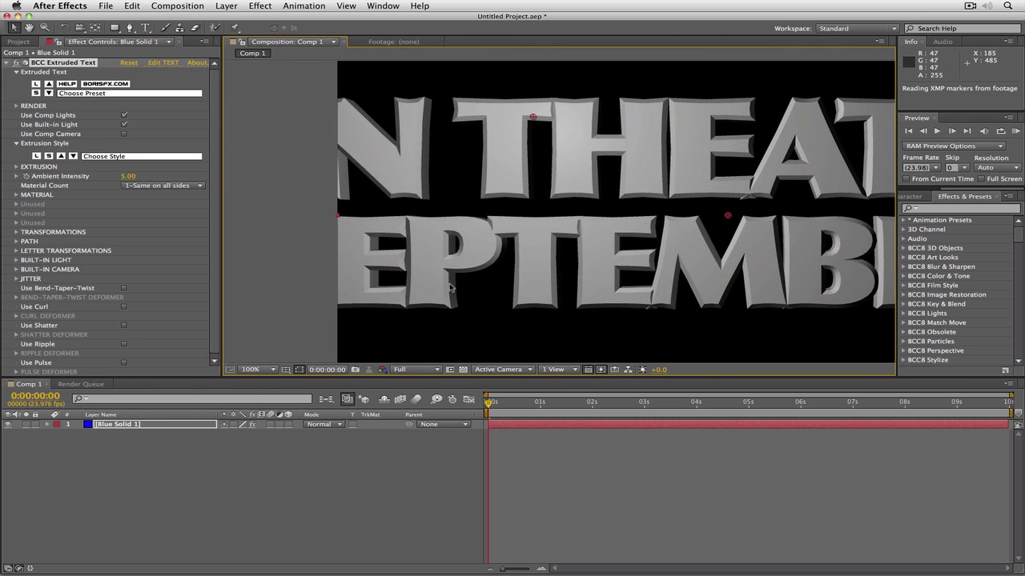
{"action": "scroll", "coordinate": [213, 305], "scroll_direction": "down", "scroll_amount": 1}
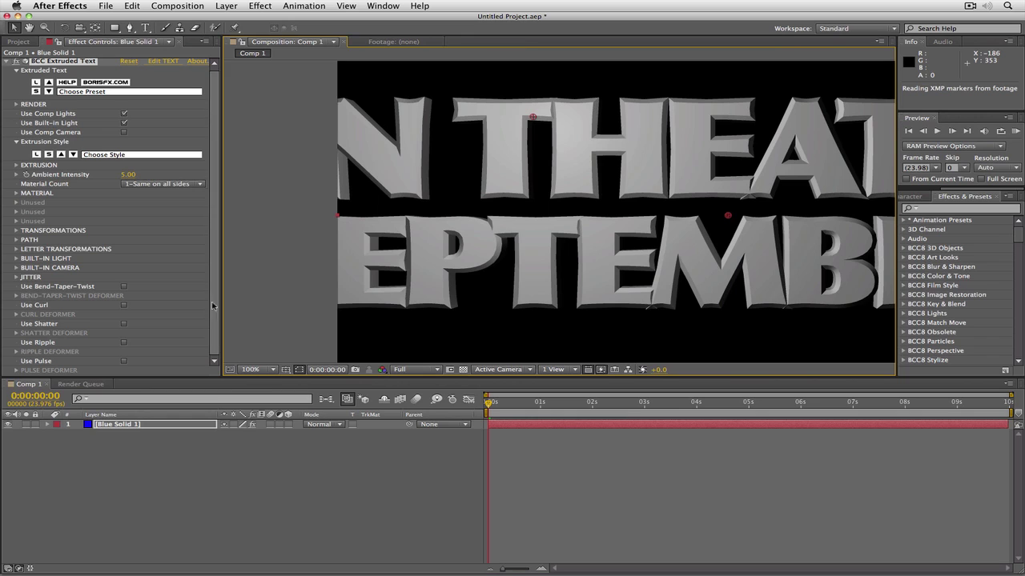
Show the title/action safe guides, zoom back to 50%, and expand TRANSFORMATIONS.
{"action": "left_click", "coordinate": [285, 373]}
{"action": "left_click", "coordinate": [286, 374]}
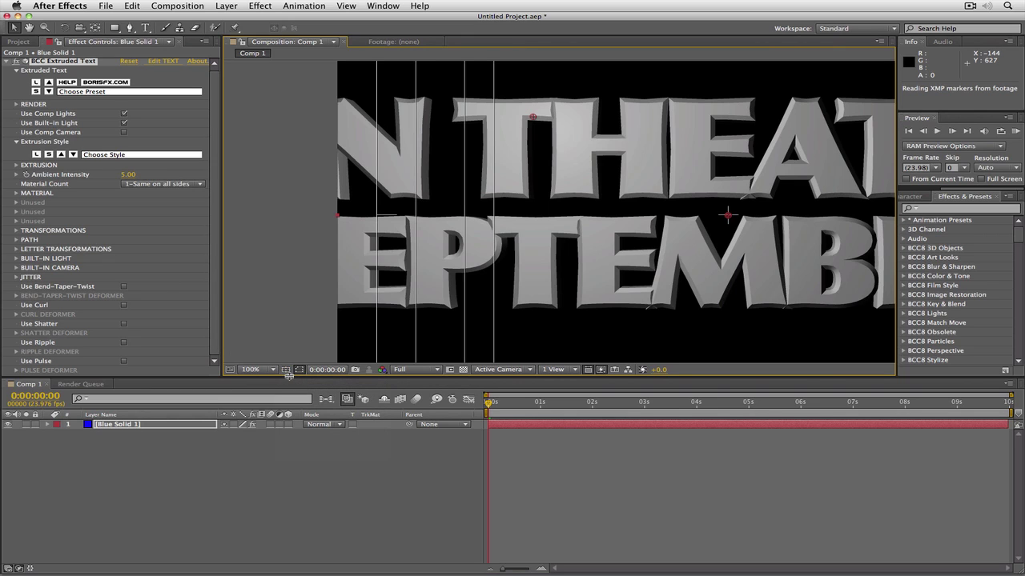
{"action": "key", "text": "comma"}
{"action": "key", "text": "comma"}
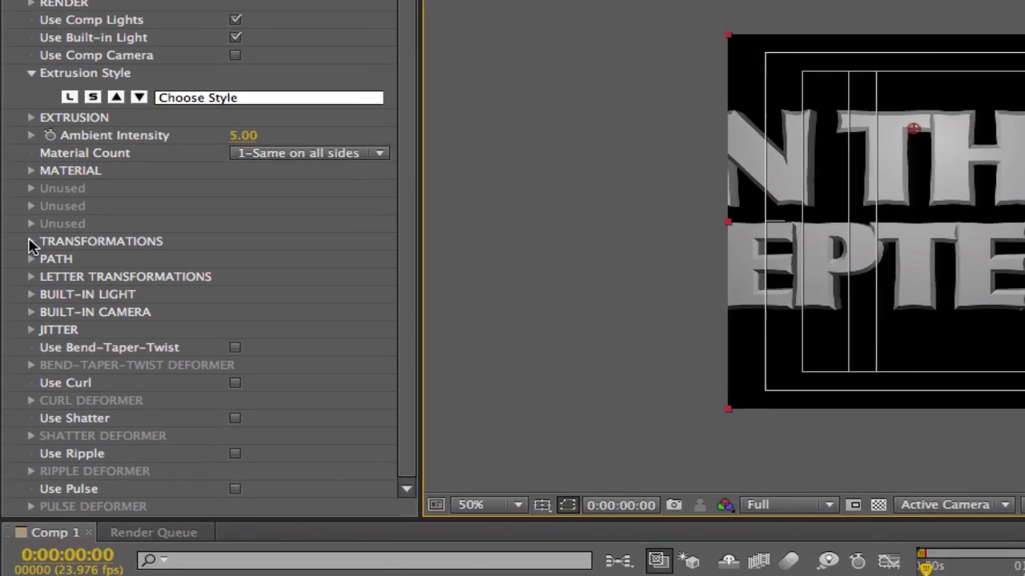
{"action": "left_click", "coordinate": [16, 230]}
{"action": "scroll", "coordinate": [20, 257], "scroll_direction": "down", "scroll_amount": 2}
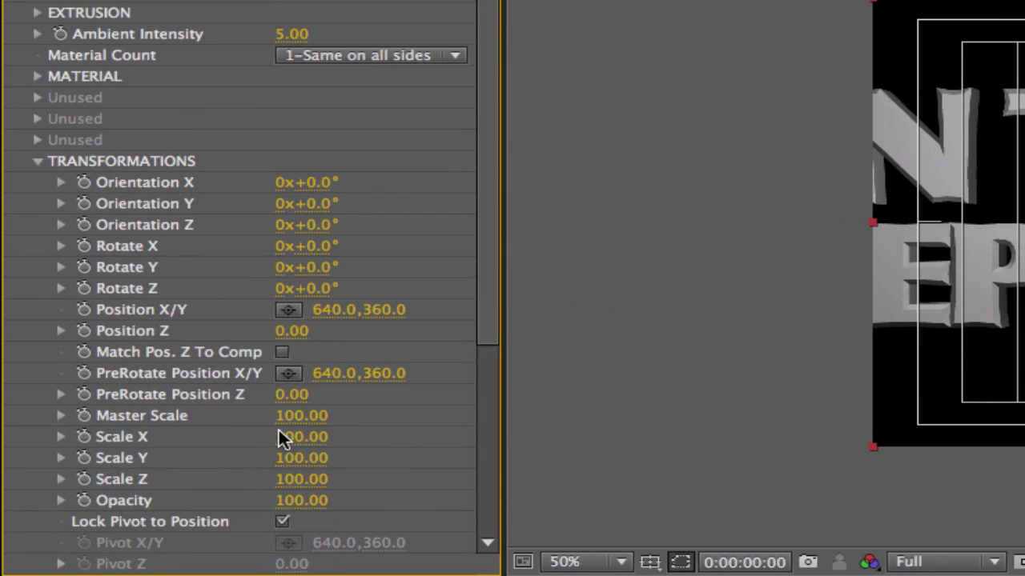
Set Master Scale to 65, then reduce it to 55 so both lines fit.
{"action": "left_click", "coordinate": [301, 416]}
{"action": "type", "text": "65"}
{"action": "key", "text": "Return"}
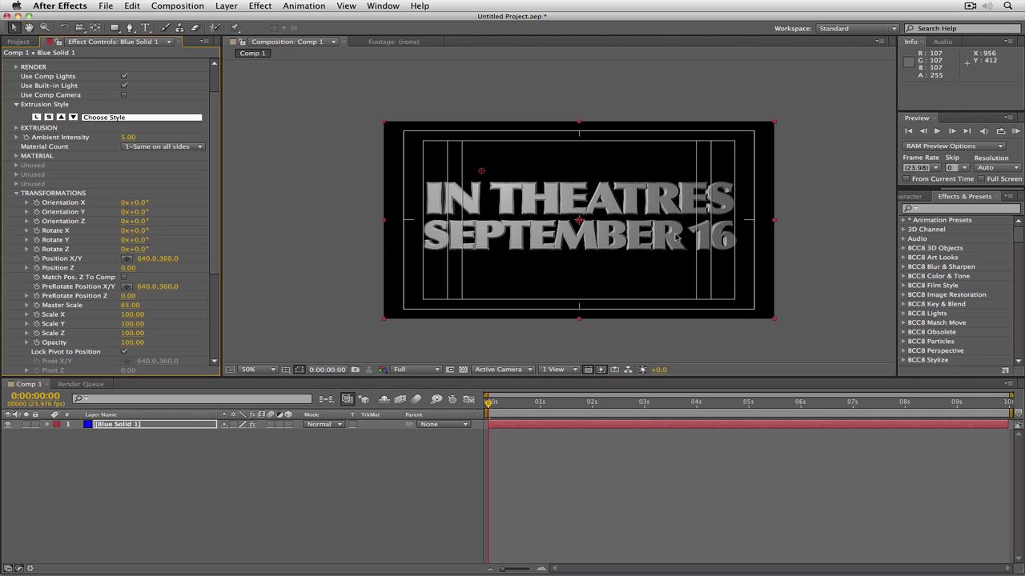
{"action": "left_click", "coordinate": [129, 305]}
{"action": "type", "text": "55"}
{"action": "key", "text": "Return"}
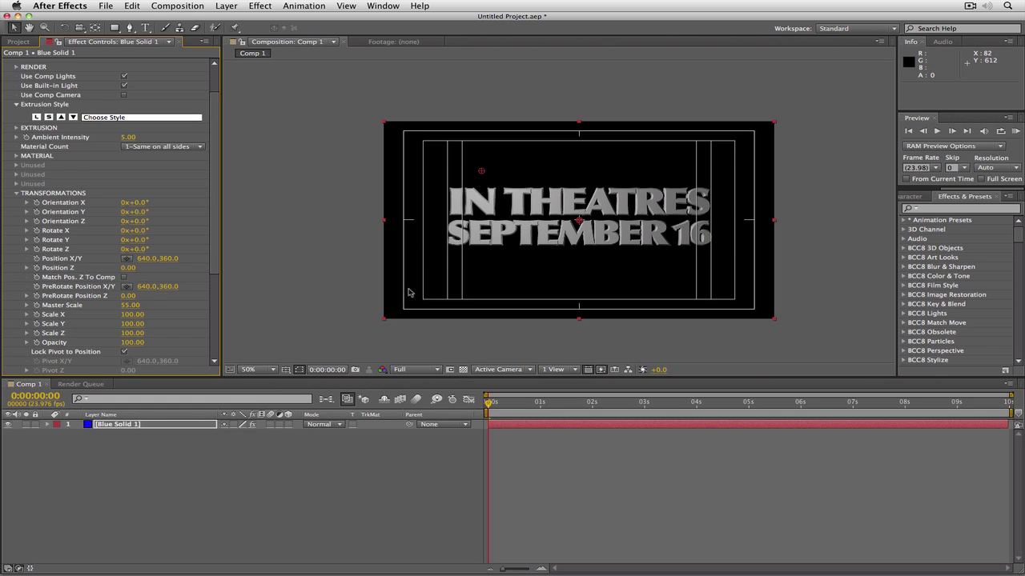
{"action": "scroll", "coordinate": [189, 68], "scroll_direction": "up", "scroll_amount": 2}
Reopen the text editor, widen the letter tracking to 8.03, and apply.
{"action": "left_click", "coordinate": [176, 63]}
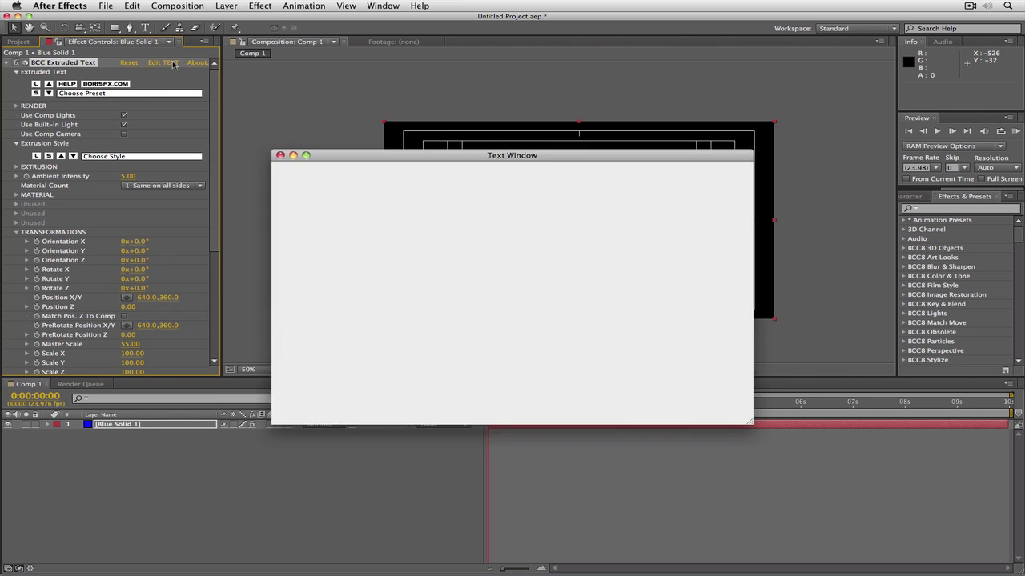
{"action": "left_click_drag", "start_coordinate": [407, 374], "coordinate": [415, 370]}
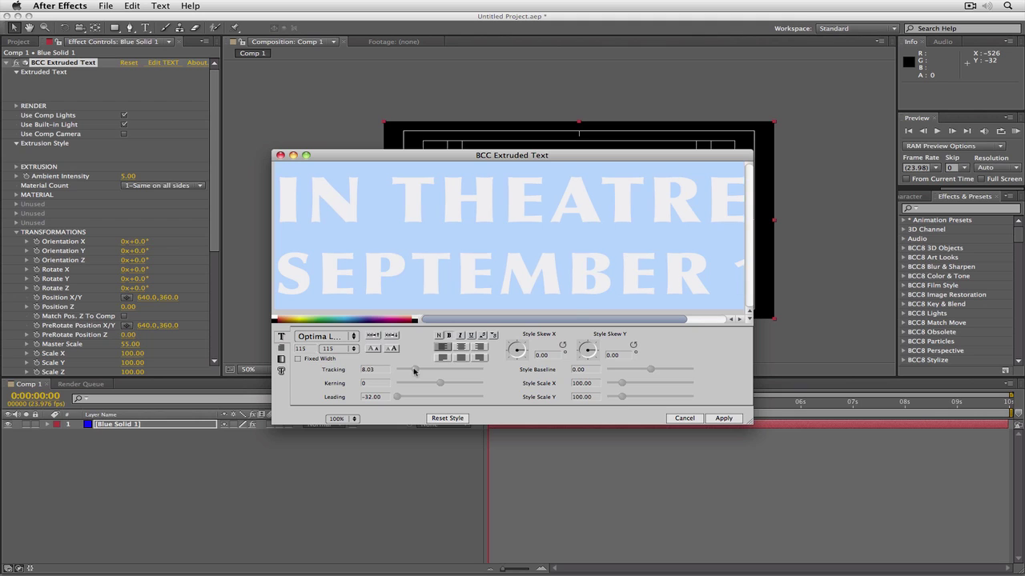
{"action": "left_click", "coordinate": [720, 420]}
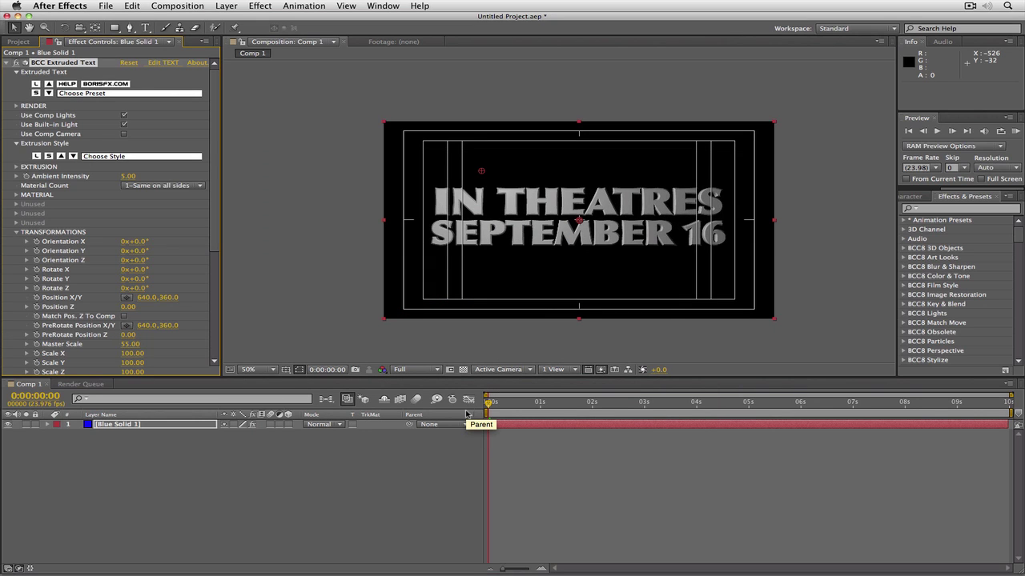
Zoom to 200% and raise the RENDER Polygon Count from 12 to 24, then zoom back out.
{"action": "key", "text": "period"}
{"action": "key", "text": "period"}
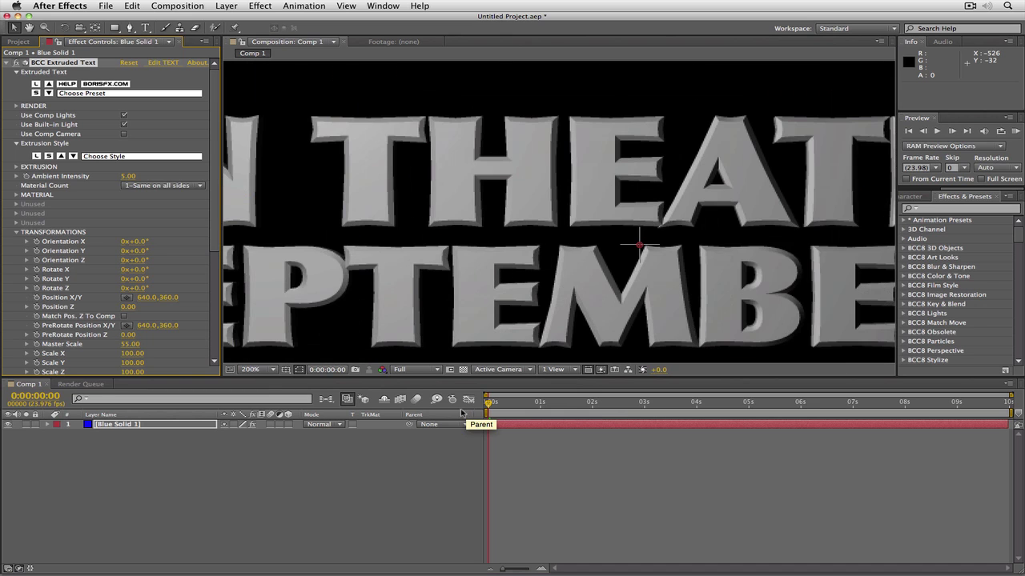
{"action": "left_click_drag", "start_coordinate": [327, 296], "coordinate": [645, 270]}
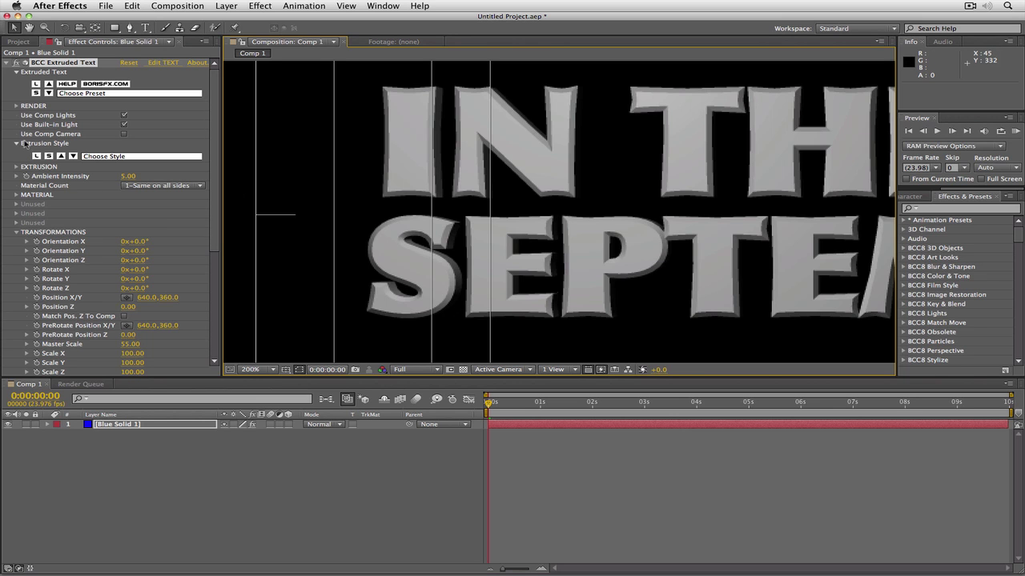
{"action": "left_click", "coordinate": [19, 106]}
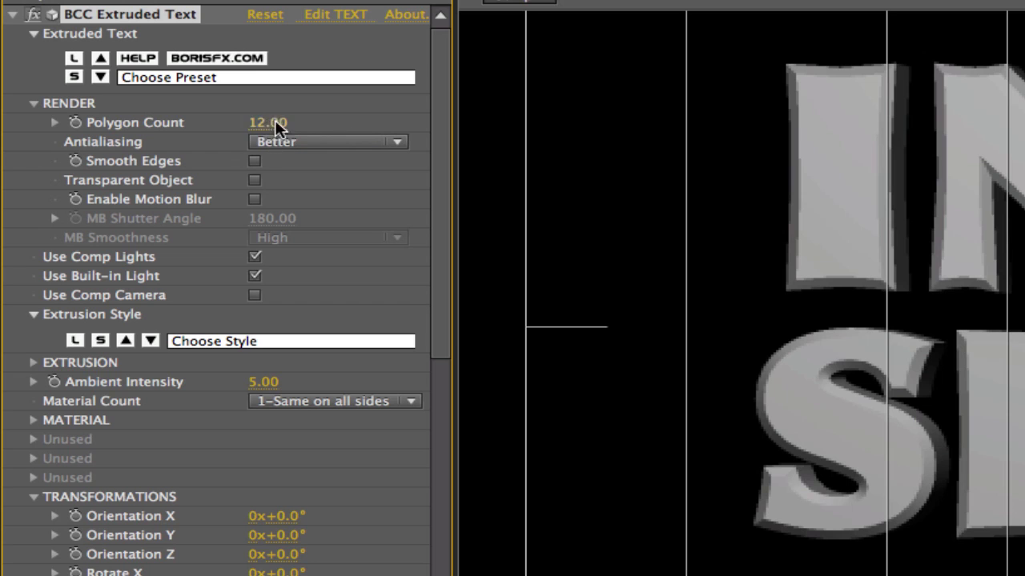
{"action": "left_click", "coordinate": [271, 123]}
{"action": "type", "text": "24"}
{"action": "key", "text": "Return"}
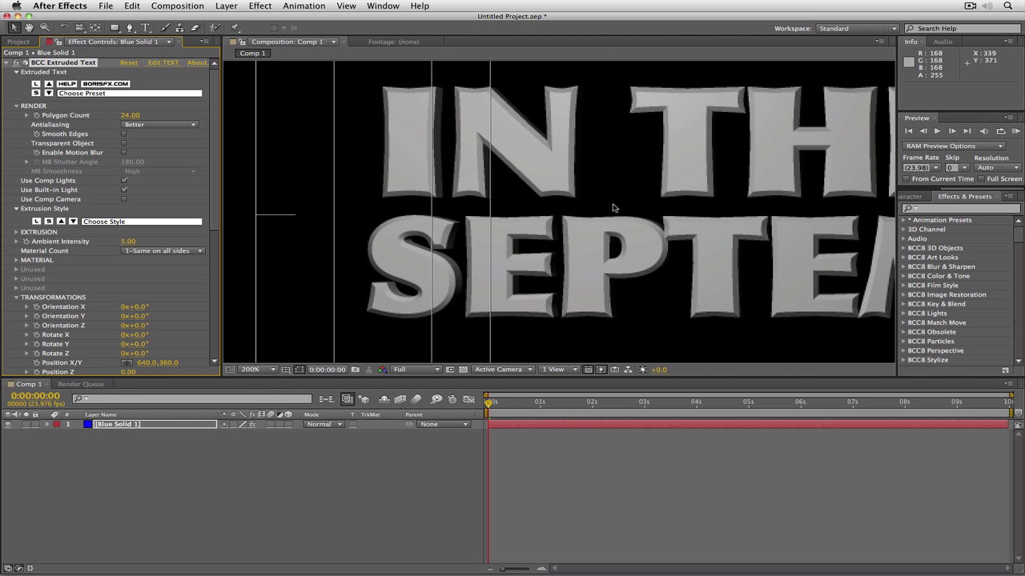
{"action": "scroll", "coordinate": [575, 303], "scroll_direction": "down", "scroll_amount": 4}
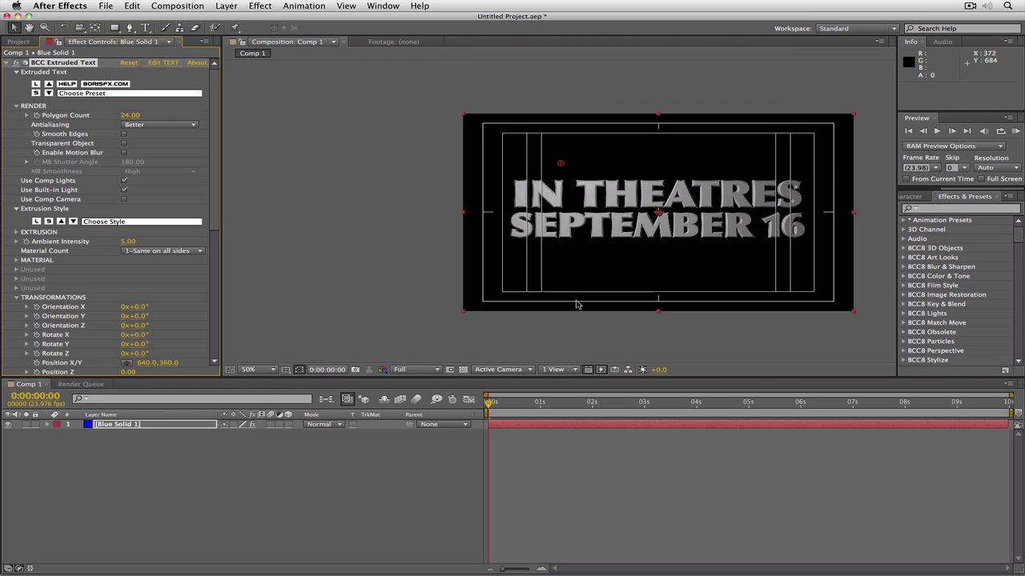
{"action": "left_click_drag", "start_coordinate": [617, 269], "coordinate": [550, 229]}
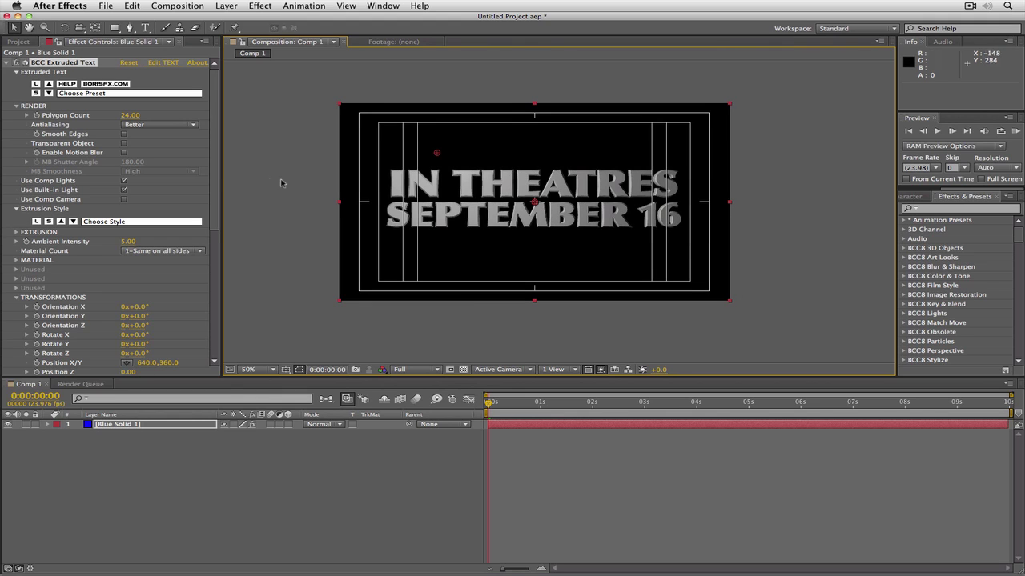
{"action": "scroll", "coordinate": [214, 186], "scroll_direction": "down", "scroll_amount": 2}
{"action": "scroll", "coordinate": [215, 186], "scroll_direction": "down", "scroll_amount": 4}
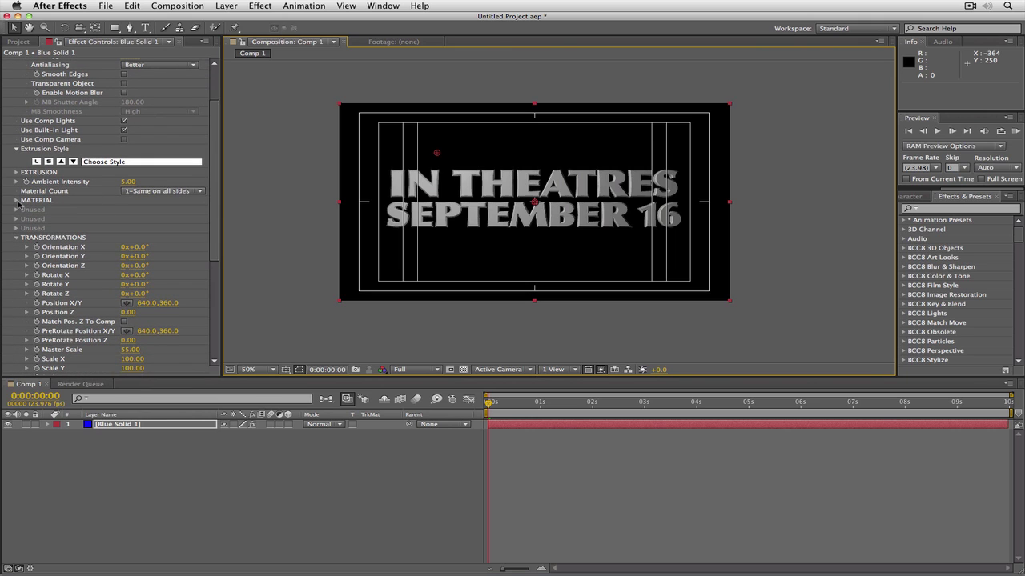
Collapse TRANSFORMATIONS and open Solid Settings for a new 1280×720 solid.
{"action": "left_click", "coordinate": [16, 237]}
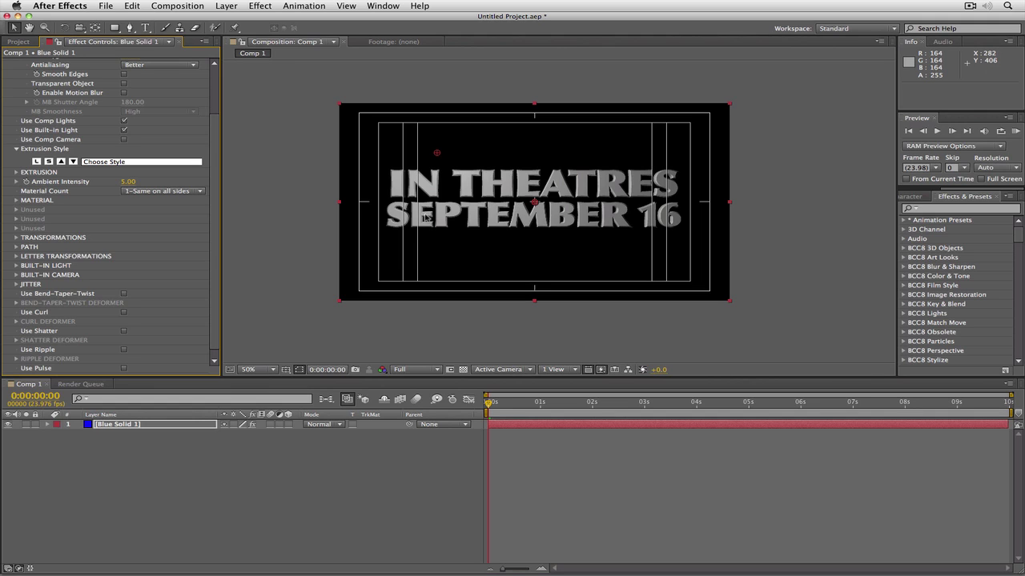
{"action": "key", "text": "super+shift+y"}
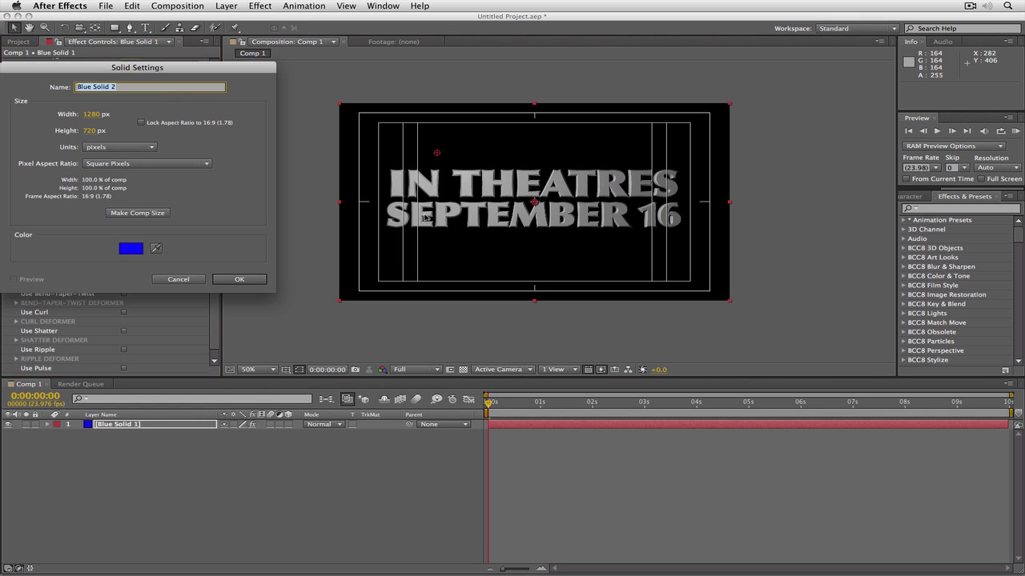
Create a full-frame orange solid layer.
{"action": "left_click", "coordinate": [128, 251]}
{"action": "left_click", "coordinate": [182, 205]}
{"action": "left_click_drag", "start_coordinate": [149, 117], "coordinate": [163, 122]}
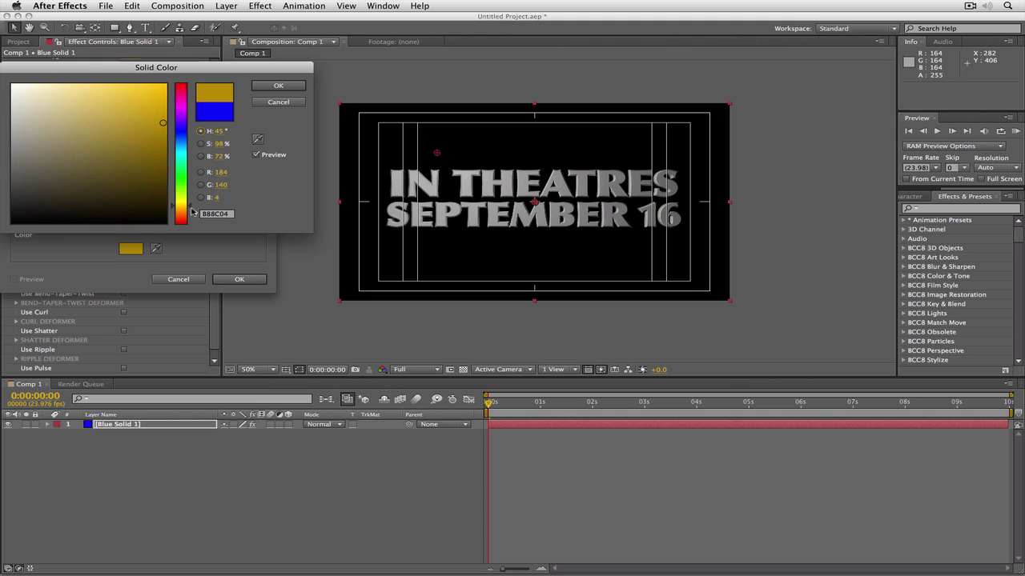
{"action": "left_click_drag", "start_coordinate": [191, 211], "coordinate": [192, 213]}
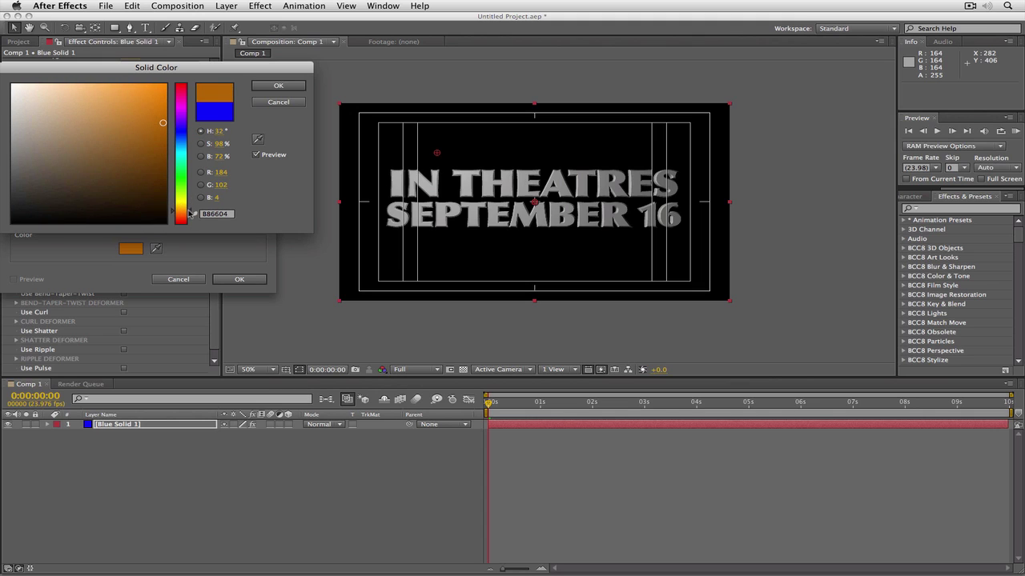
{"action": "left_click_drag", "start_coordinate": [153, 123], "coordinate": [164, 120]}
{"action": "left_click", "coordinate": [265, 87]}
{"action": "left_click", "coordinate": [239, 279]}
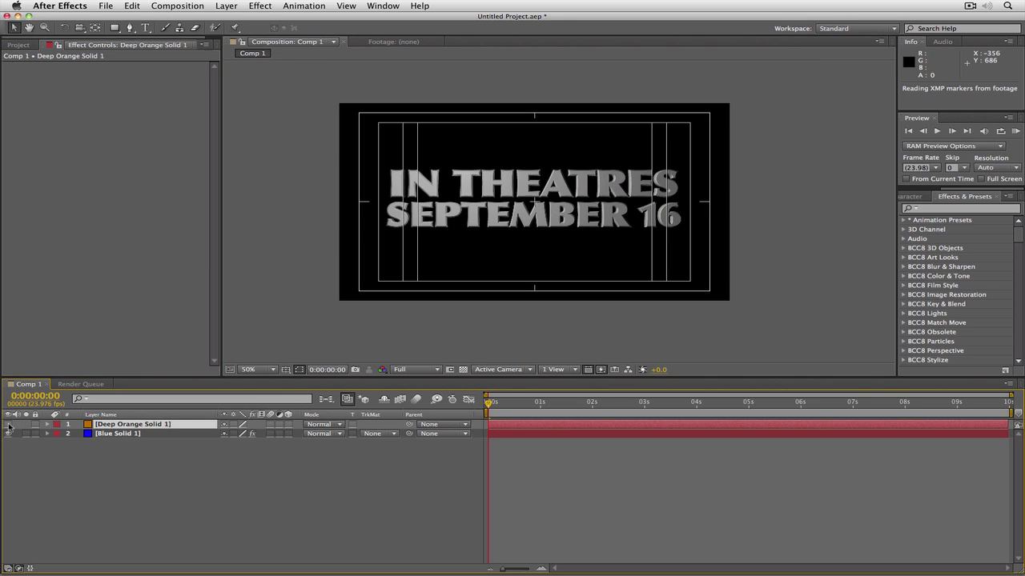
Duplicate the orange solid and make the copy a new, darker orange solid.
{"action": "key", "text": "ctrl+d"}
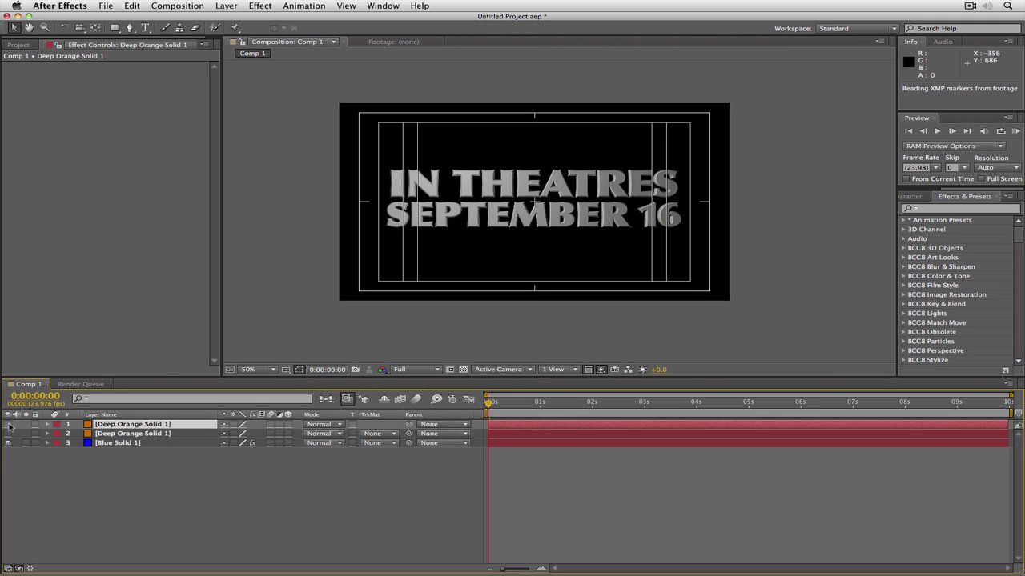
{"action": "key", "text": "ctrl+shift+y"}
{"action": "left_click", "coordinate": [133, 249]}
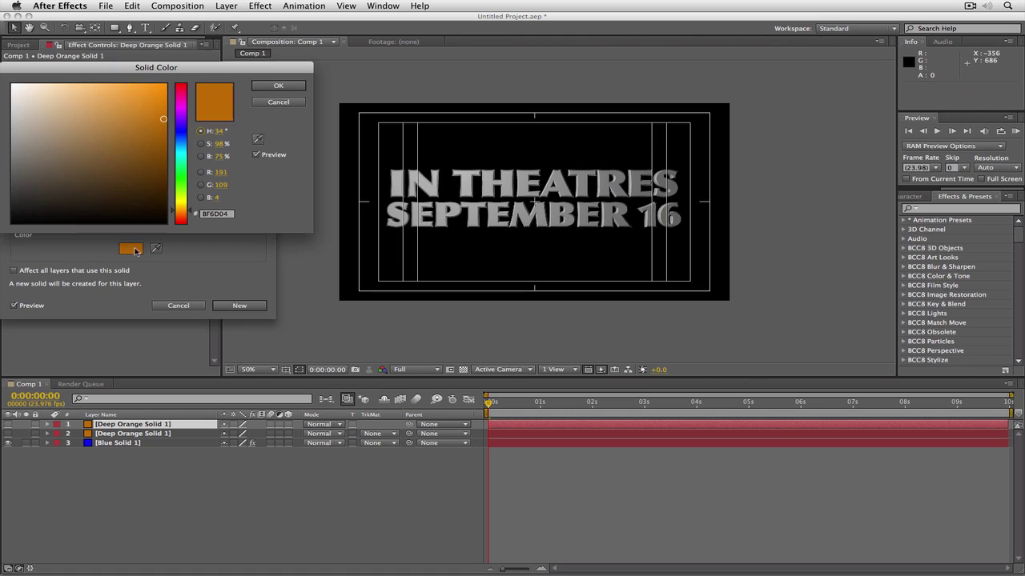
{"action": "left_click_drag", "start_coordinate": [165, 118], "coordinate": [164, 148]}
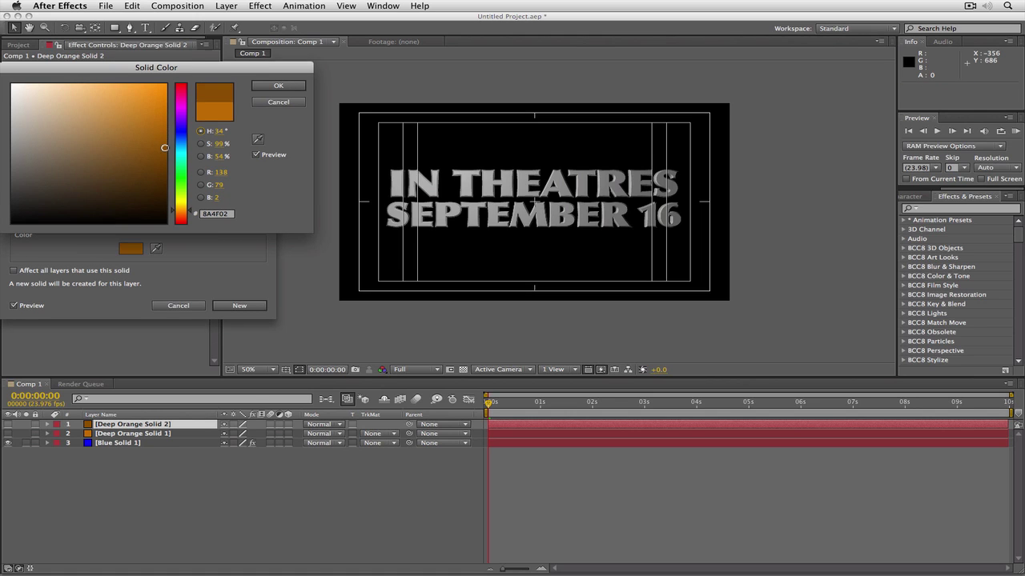
{"action": "left_click", "coordinate": [267, 85]}
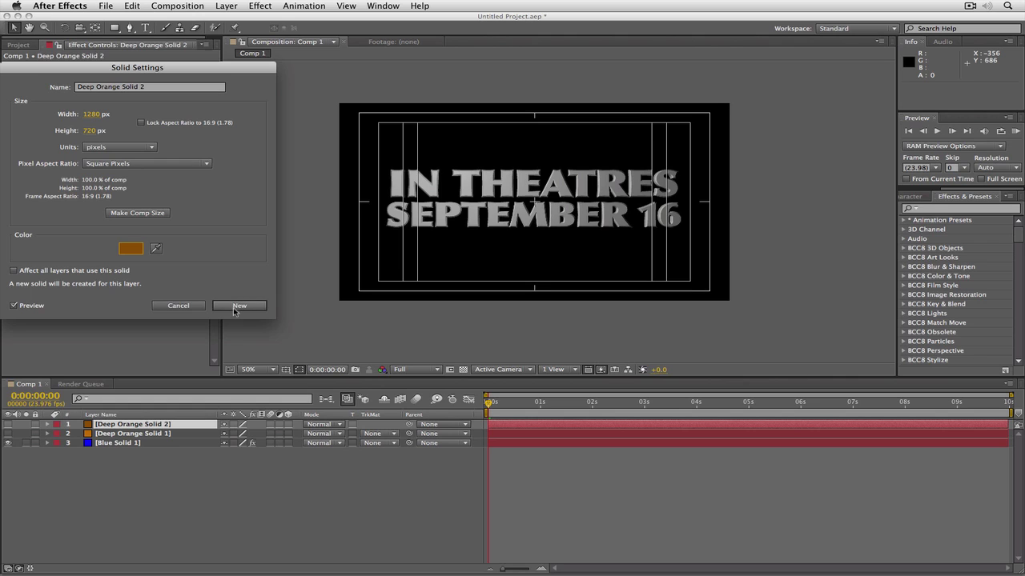
{"action": "left_click", "coordinate": [234, 309]}
Rename the lighter orange layer 'Face' and the darker one 'Side'.
{"action": "left_click", "coordinate": [149, 435]}
{"action": "key", "text": "Return"}
{"action": "type", "text": "Face"}
{"action": "key", "text": "Return"}
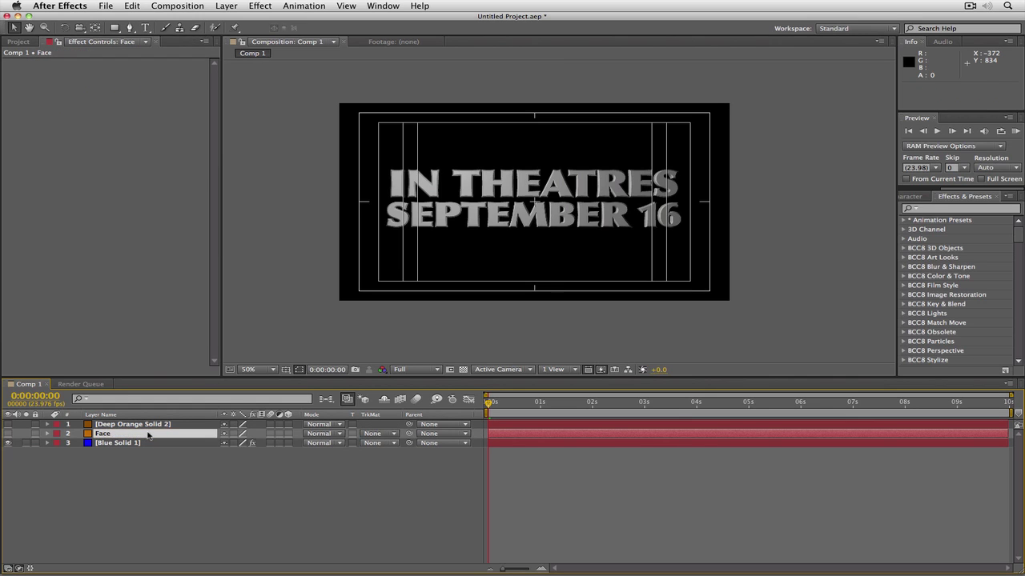
{"action": "left_click", "coordinate": [150, 425]}
{"action": "key", "text": "Return"}
{"action": "type", "text": "Side"}
{"action": "key", "text": "Return"}
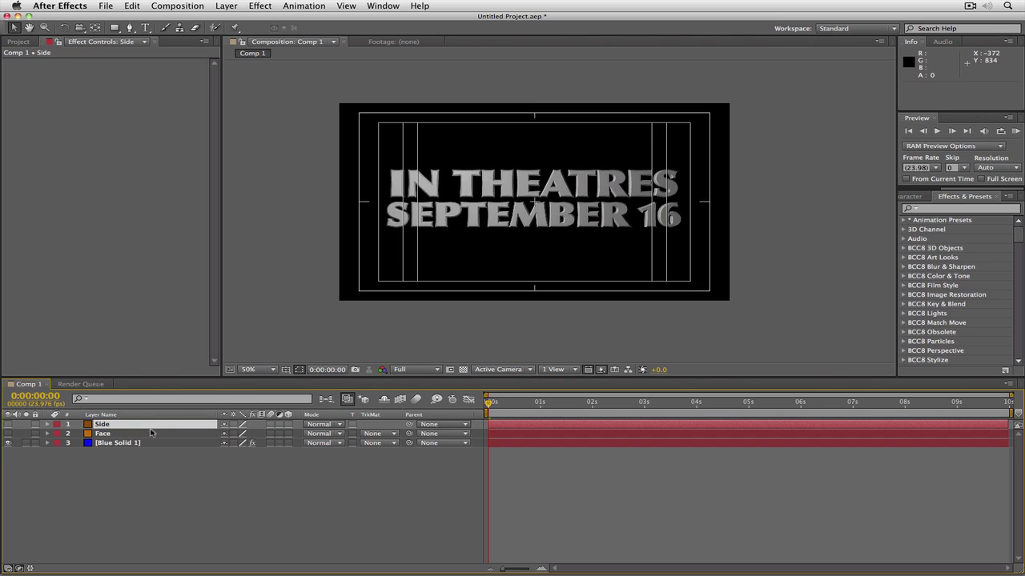
Select Blue Solid 1 and show its effect settings.
{"action": "left_click", "coordinate": [150, 443]}
{"action": "key", "text": "F3"}
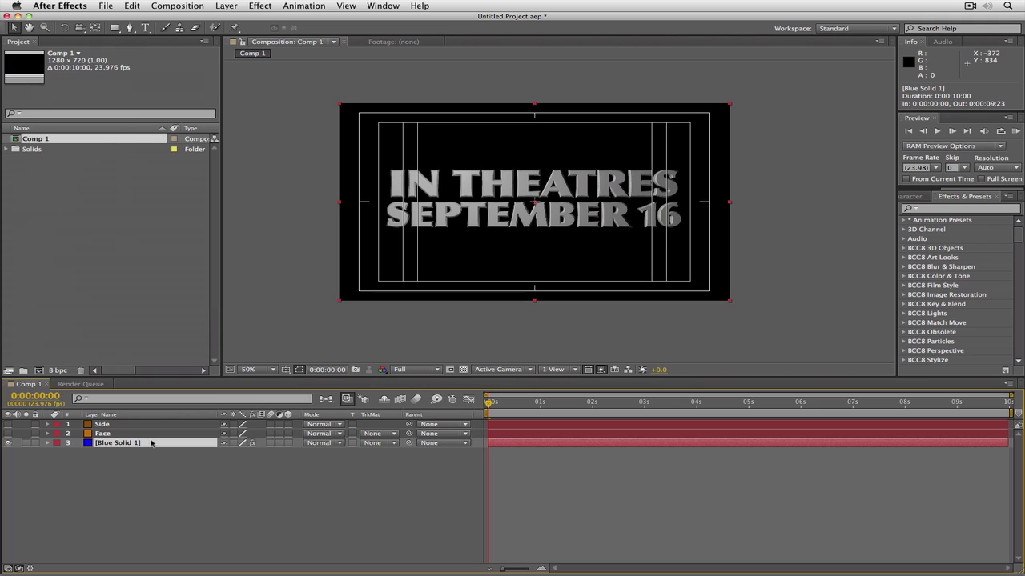
{"action": "key", "text": "F3"}
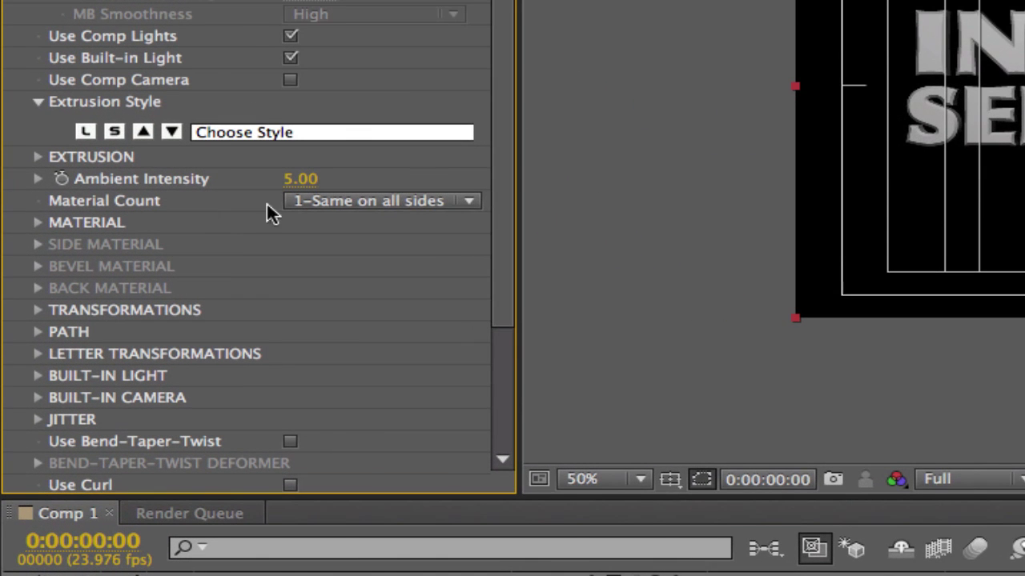
Set Material Count to 2-Front/Back, Bevel/Side and expand the Front/Back Material settings.
{"action": "left_click", "coordinate": [325, 202]}
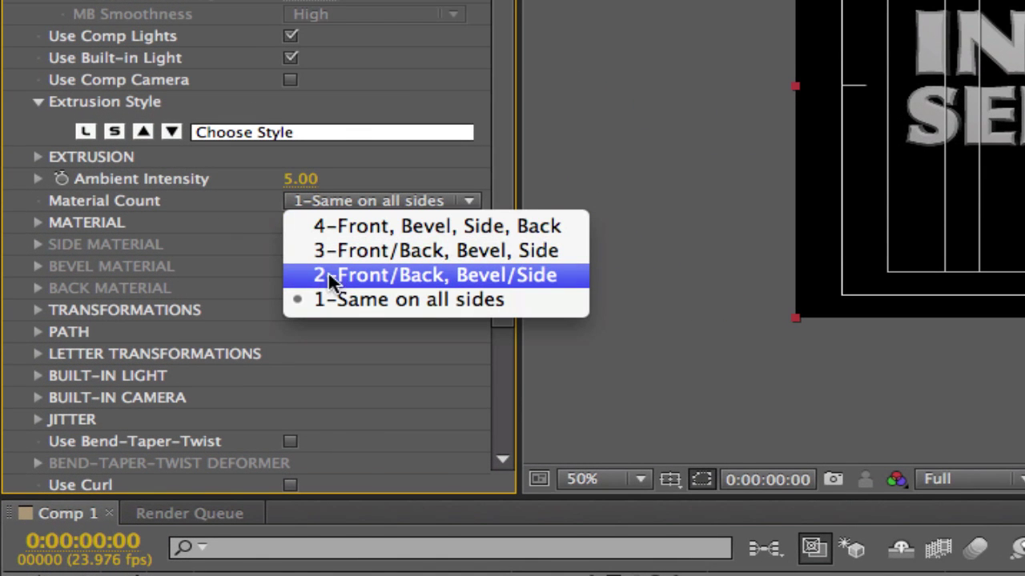
{"action": "left_click", "coordinate": [492, 276]}
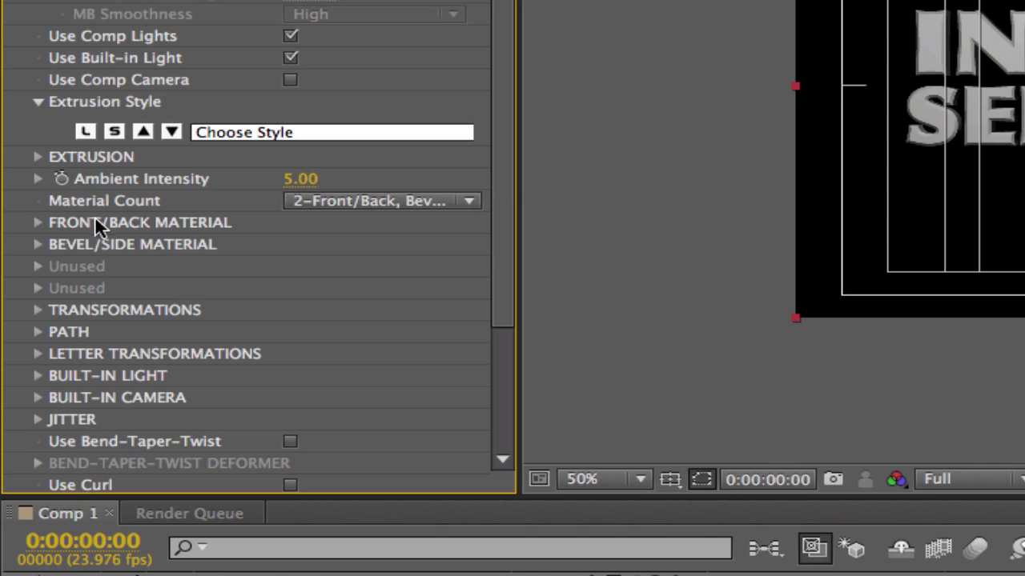
{"action": "left_click", "coordinate": [39, 222]}
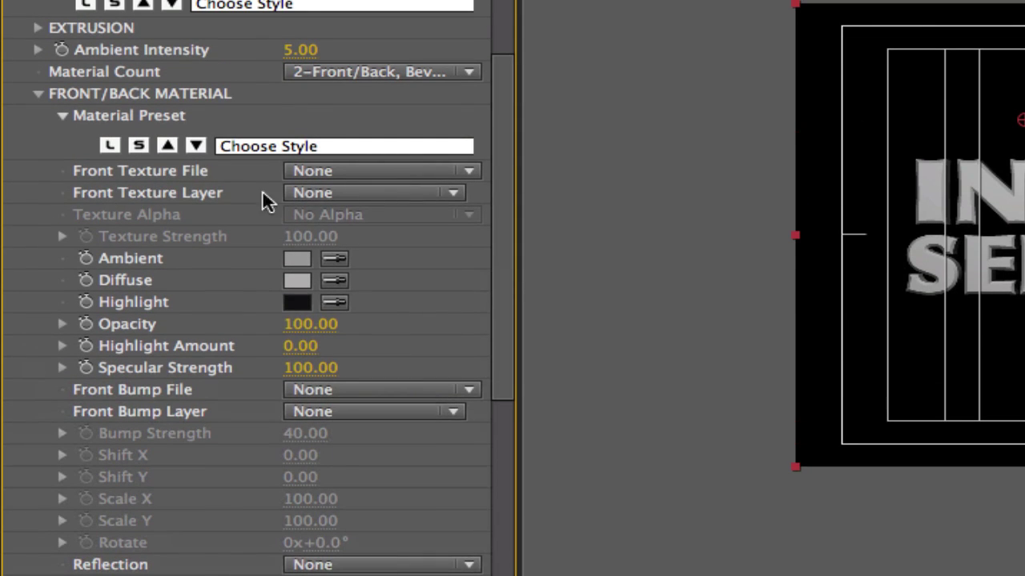
Set Front Texture Layer to 2. Face so the letter fronts render orange.
{"action": "left_click", "coordinate": [314, 44]}
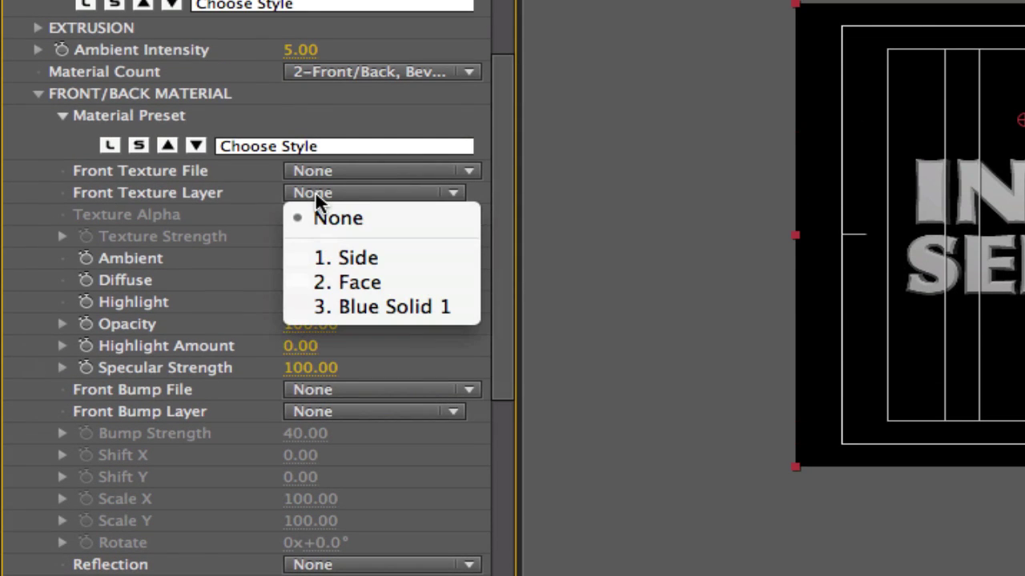
{"action": "left_click", "coordinate": [335, 279]}
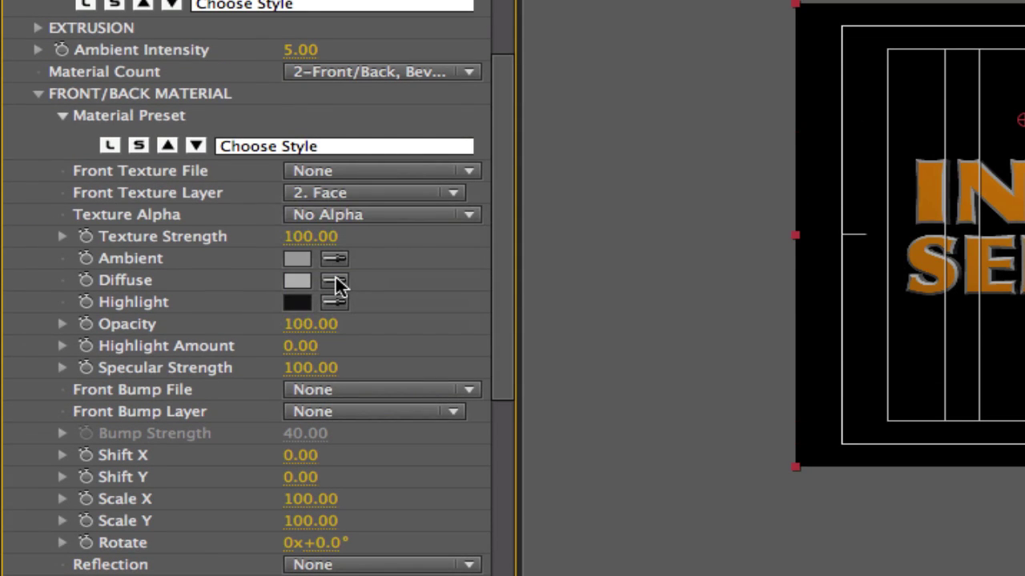
{"action": "left_click", "coordinate": [40, 93]}
{"action": "scroll", "coordinate": [36, 120], "scroll_direction": "up", "scroll_amount": 3}
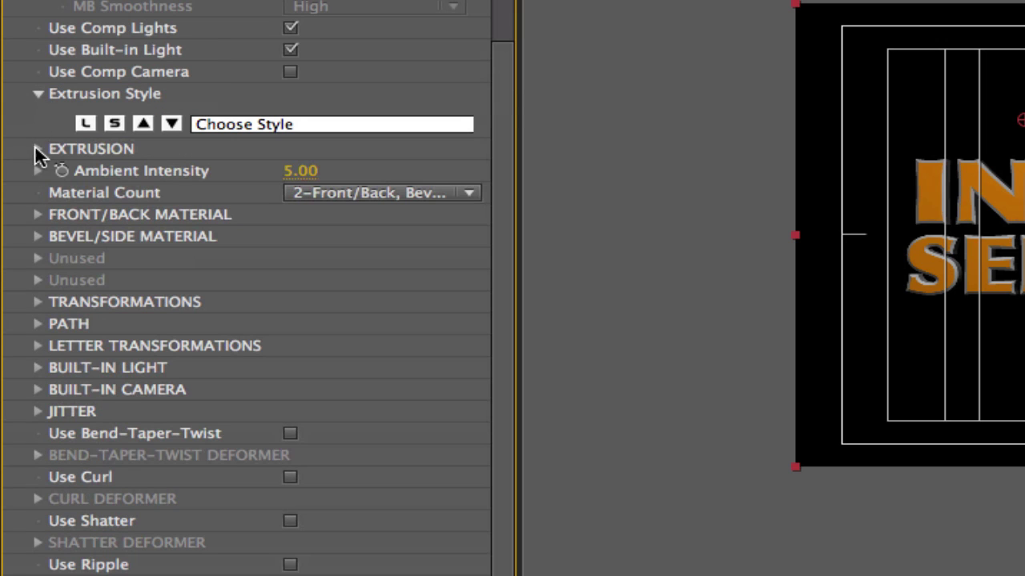
{"action": "left_click", "coordinate": [37, 236]}
{"action": "scroll", "coordinate": [38, 240], "scroll_direction": "down", "scroll_amount": 3}
Darken the Side solid's colour to deep brown-orange 5B3300 in its Solid Settings.
{"action": "left_click", "coordinate": [313, 193]}
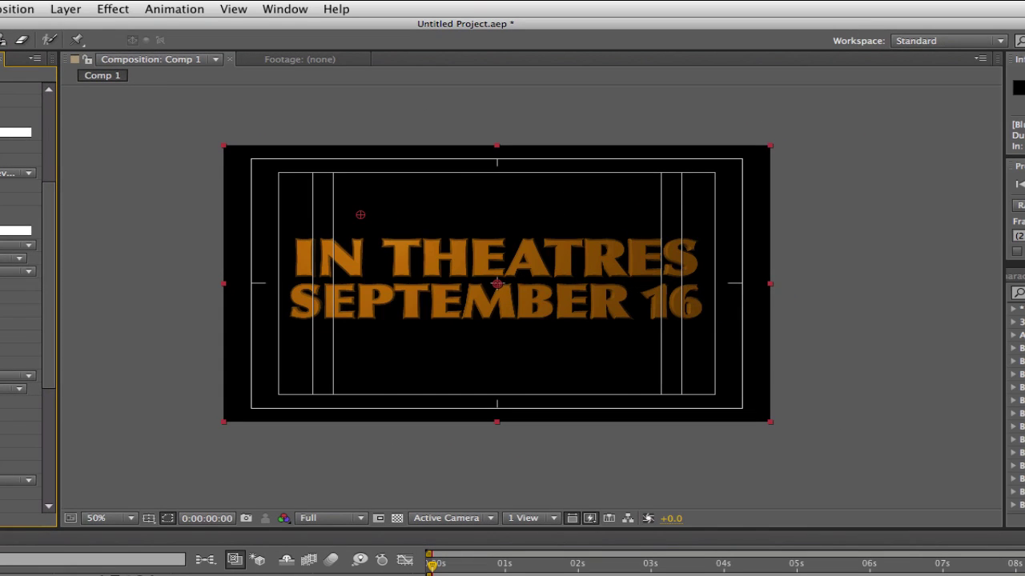
{"action": "key", "text": "period"}
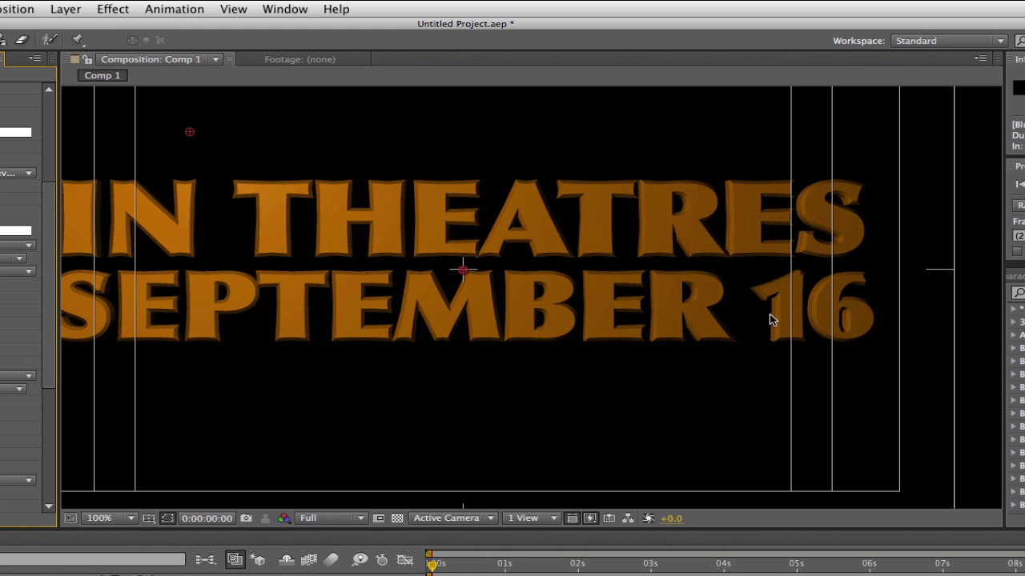
{"action": "key", "text": "F2"}
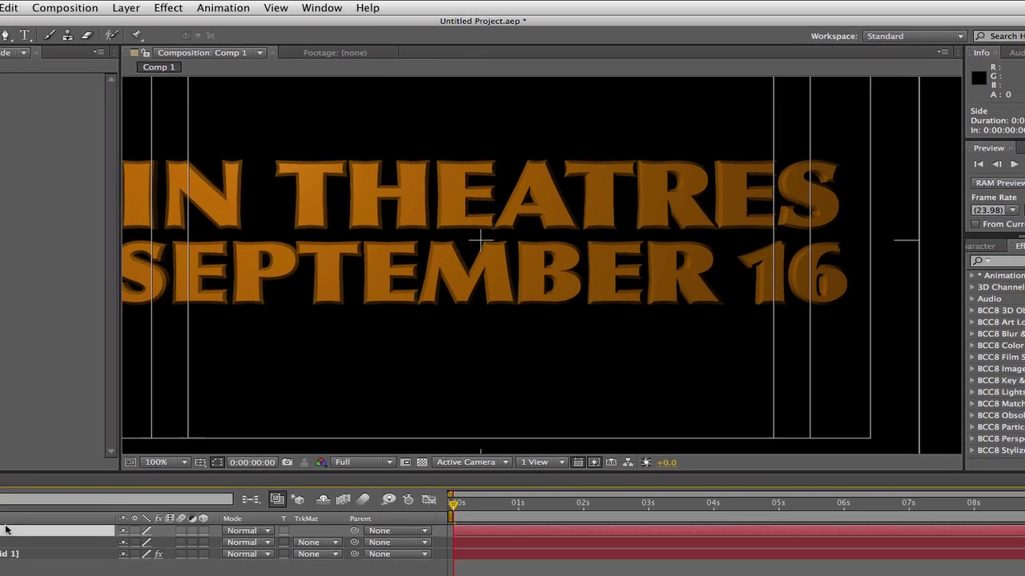
{"action": "key", "text": "super+shift+y"}
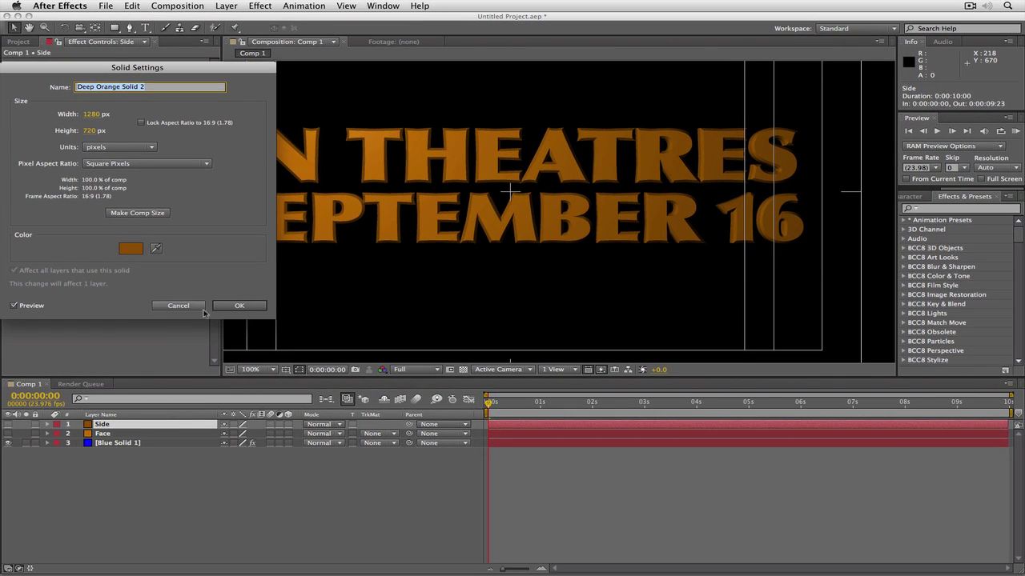
{"action": "left_click", "coordinate": [132, 248]}
{"action": "left_click_drag", "start_coordinate": [160, 145], "coordinate": [165, 175]}
{"action": "left_click", "coordinate": [269, 87]}
{"action": "left_click", "coordinate": [243, 305]}
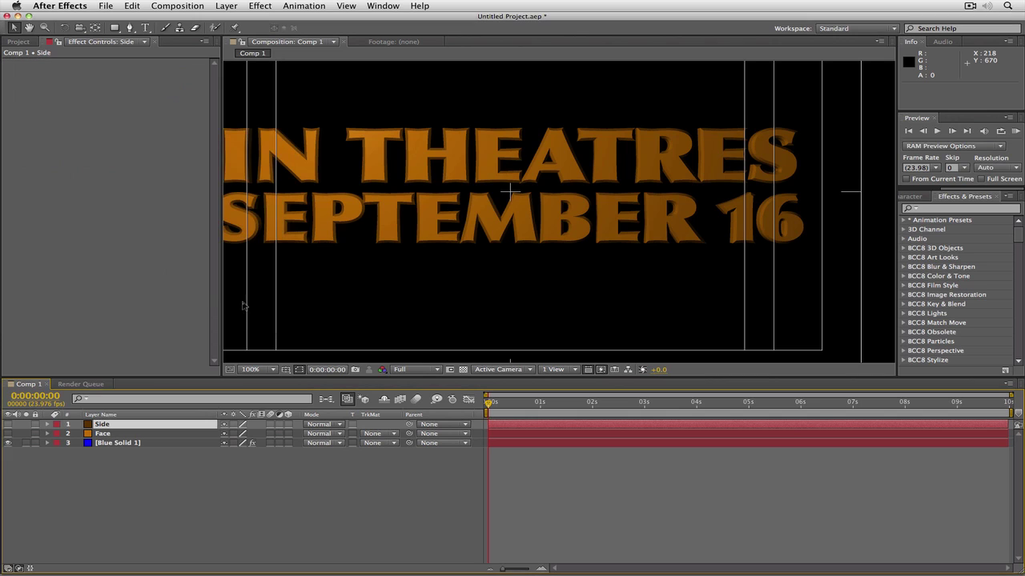
On Blue Solid 1, set BCC Extruded Text's Side Texture Layer to 1. Side.
{"action": "left_click", "coordinate": [120, 444]}
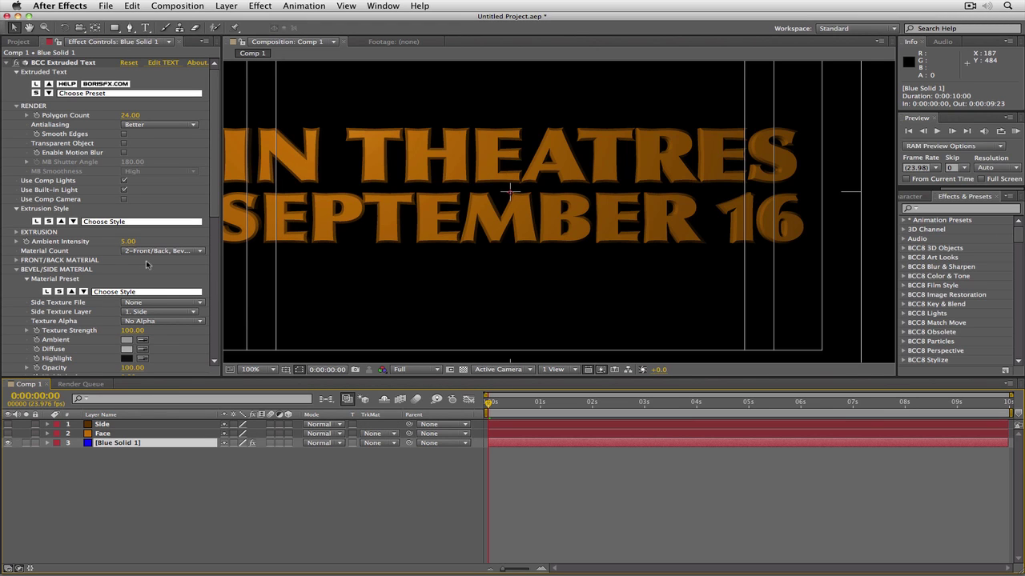
{"action": "left_click", "coordinate": [158, 311]}
{"action": "left_click", "coordinate": [152, 320]}
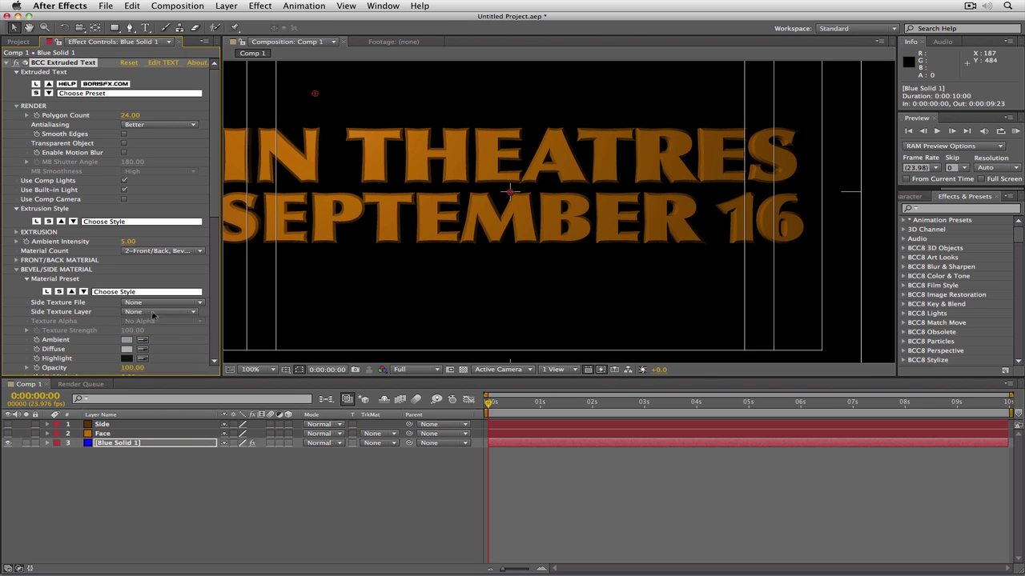
{"action": "left_click", "coordinate": [154, 312]}
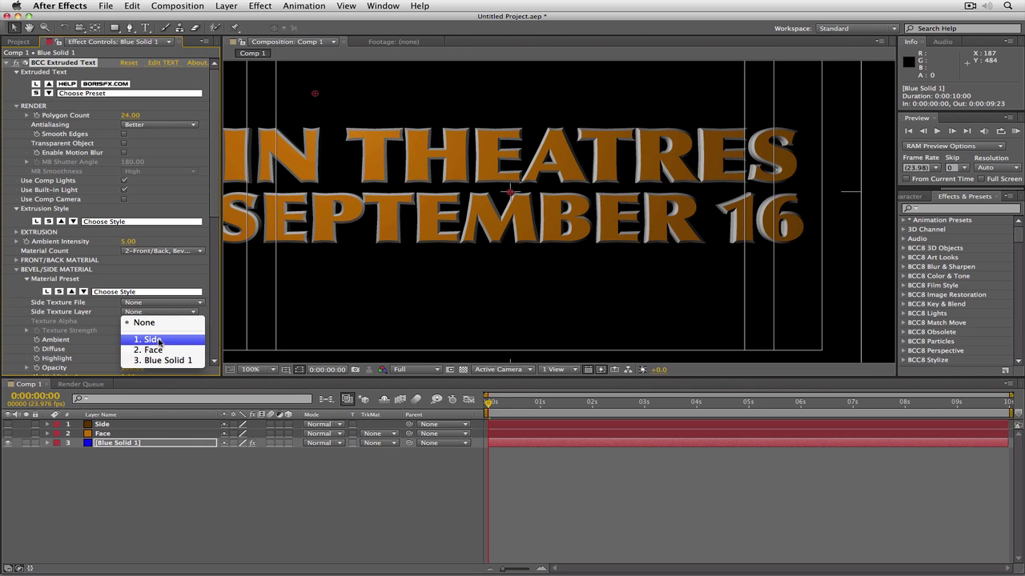
{"action": "left_click", "coordinate": [156, 339]}
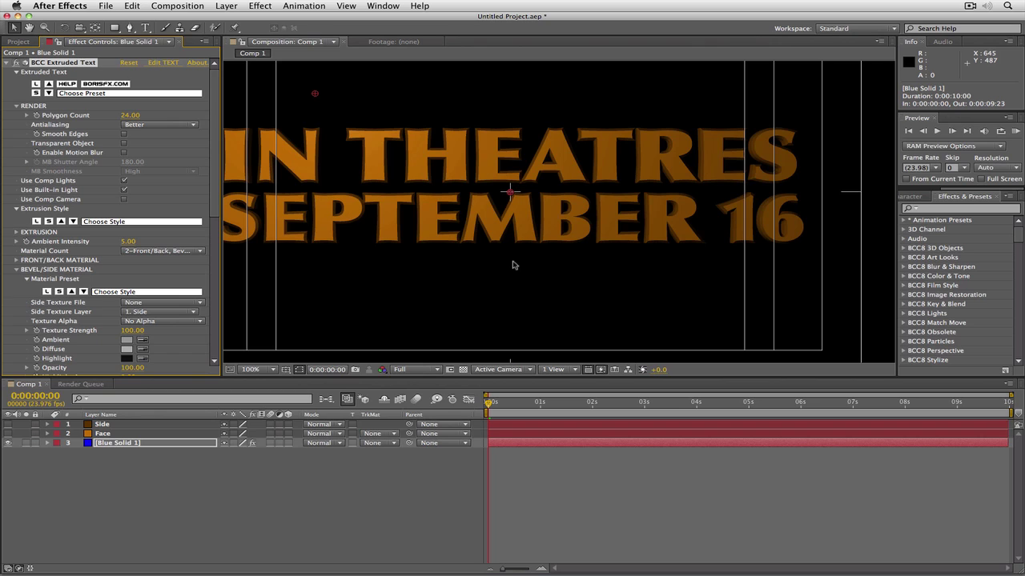
{"action": "key", "text": "comma"}
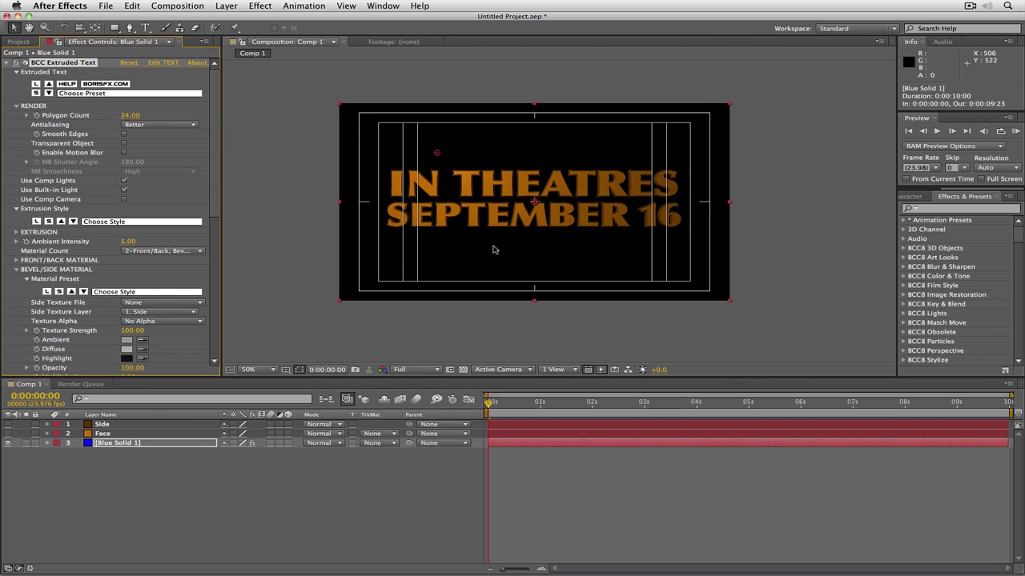
At the comp's last frame, set the extruded text's Position Z to -1.
{"action": "left_click_drag", "start_coordinate": [214, 169], "coordinate": [219, 209]}
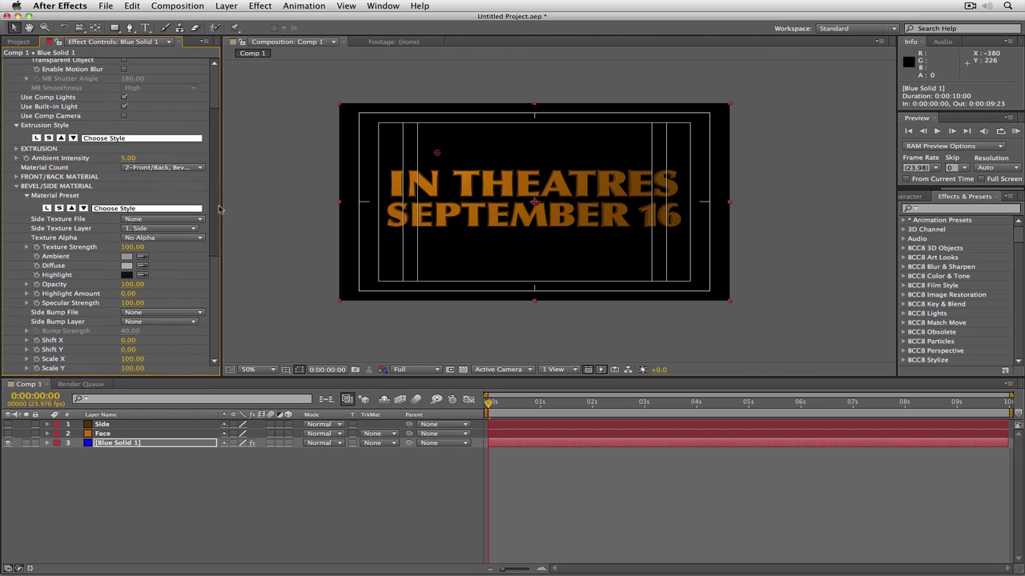
{"action": "left_click", "coordinate": [16, 185]}
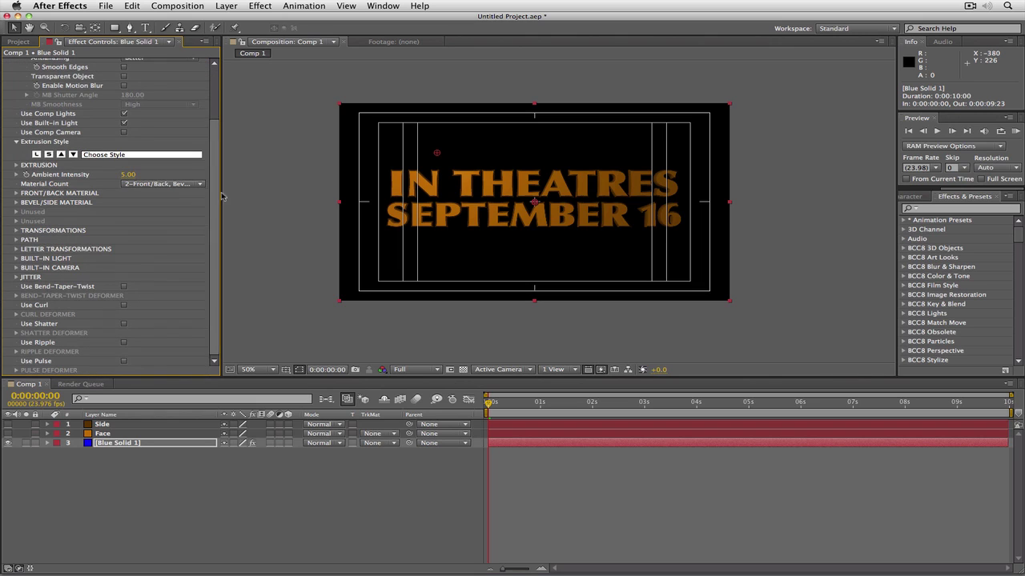
{"action": "left_click", "coordinate": [15, 232]}
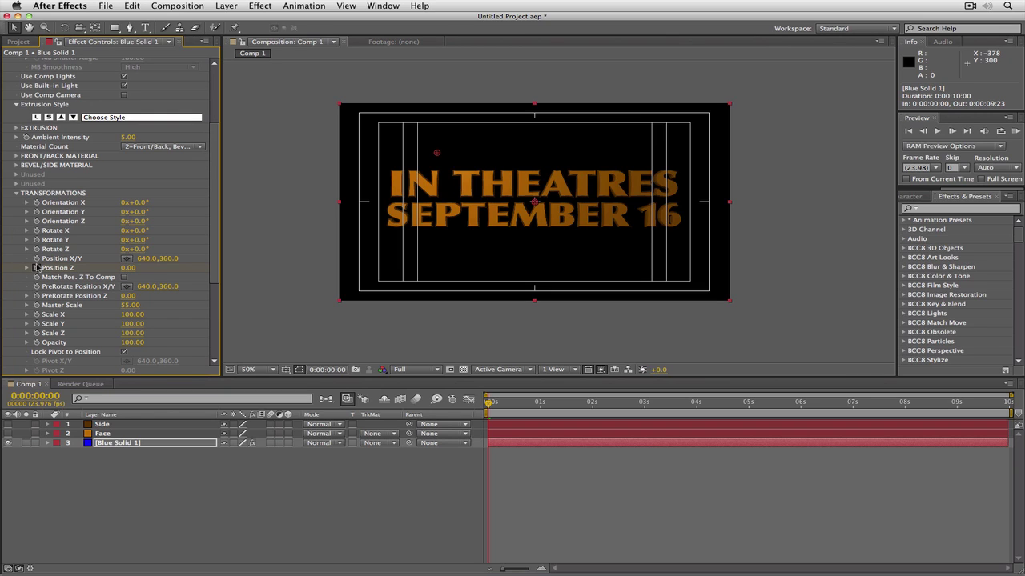
{"action": "key", "text": "End"}
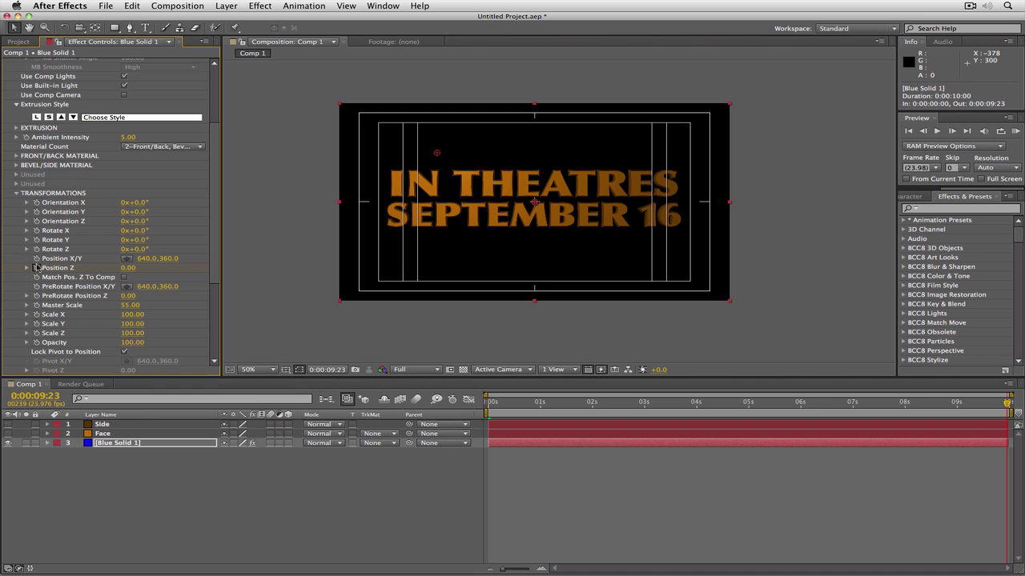
{"action": "left_click", "coordinate": [125, 268]}
{"action": "type", "text": "-1"}
{"action": "key", "text": "Return"}
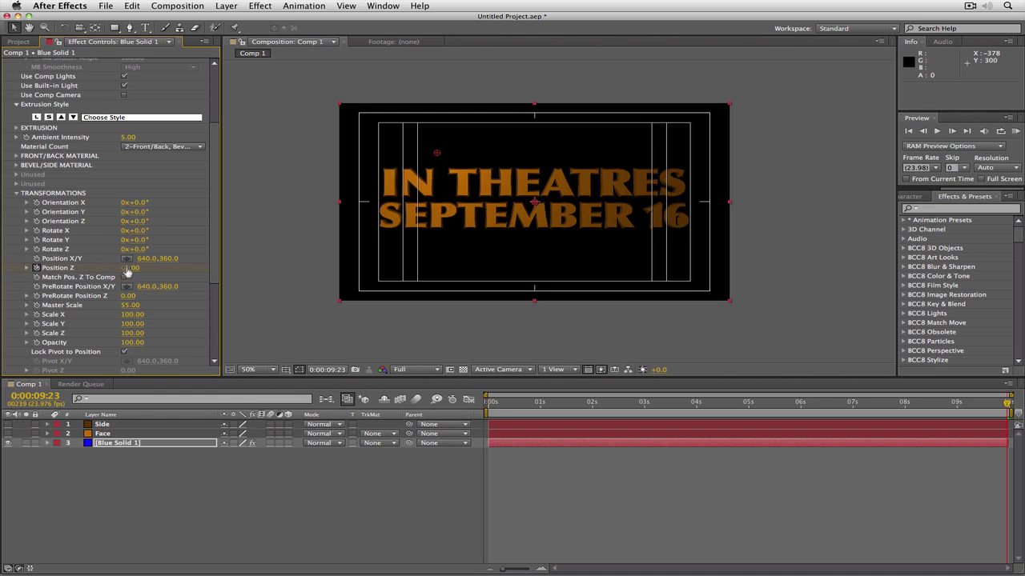
Scrub the timeline to preview the push-in, then return to 0:00:00:00.
{"action": "left_click_drag", "start_coordinate": [498, 407], "coordinate": [675, 405]}
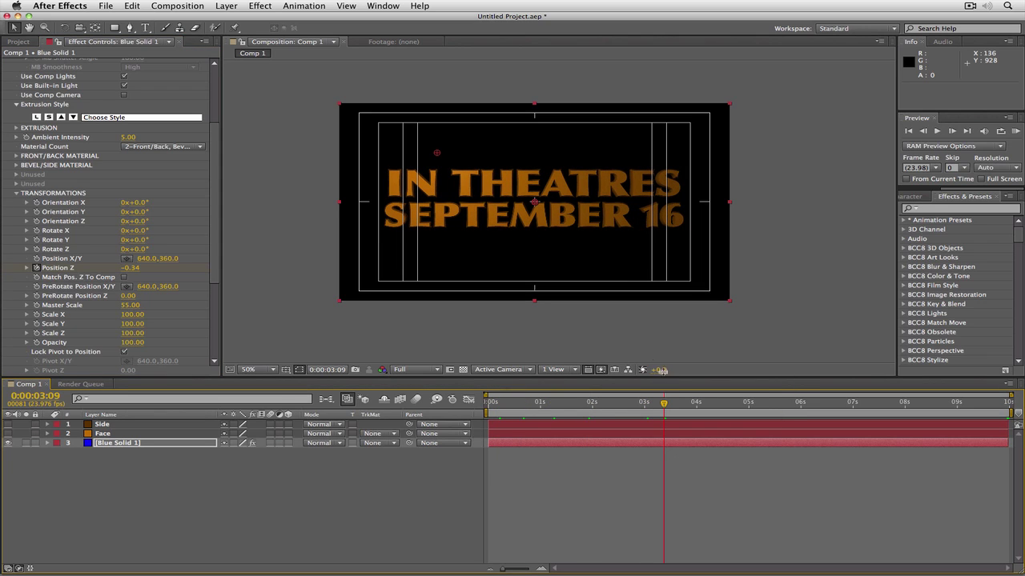
{"action": "mouse_move", "coordinate": [437, 159]}
{"action": "left_mouse_down"}
{"action": "mouse_move", "coordinate": [624, 155]}
{"action": "mouse_move", "coordinate": [432, 154]}
{"action": "left_mouse_up"}
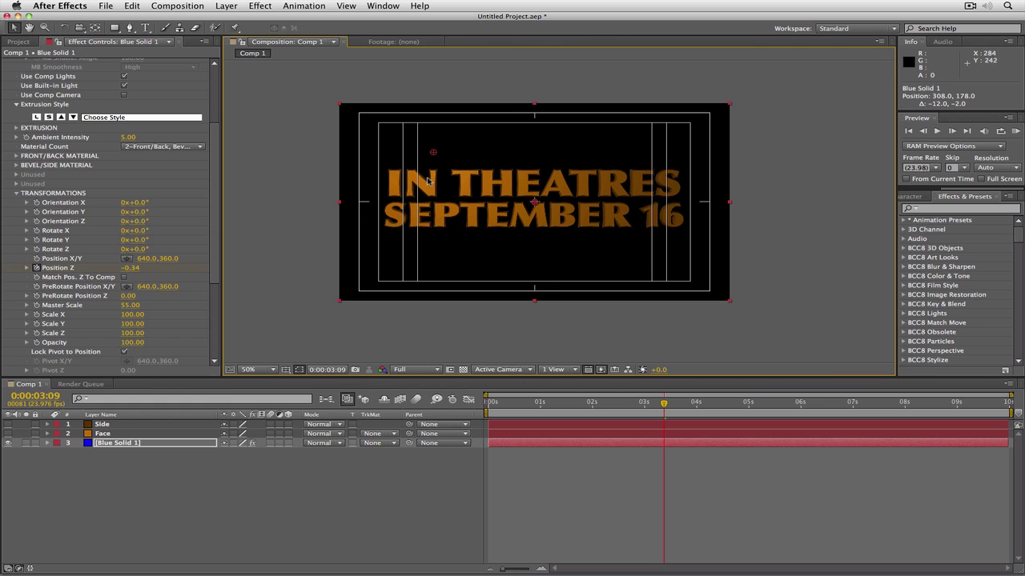
{"action": "left_click_drag", "start_coordinate": [532, 404], "coordinate": [952, 403]}
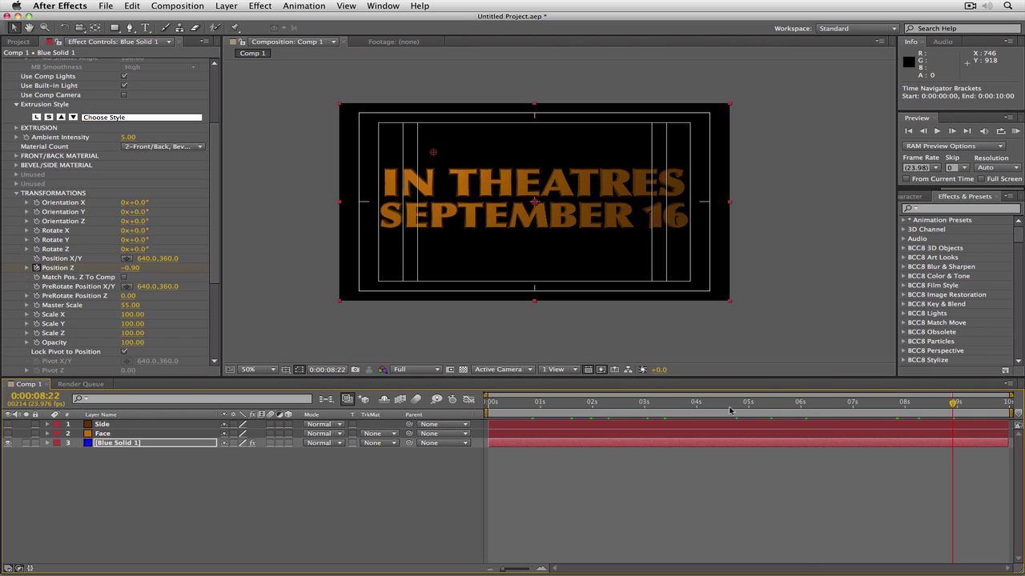
{"action": "left_click", "coordinate": [578, 406]}
{"action": "left_click_drag", "start_coordinate": [549, 406], "coordinate": [471, 405]}
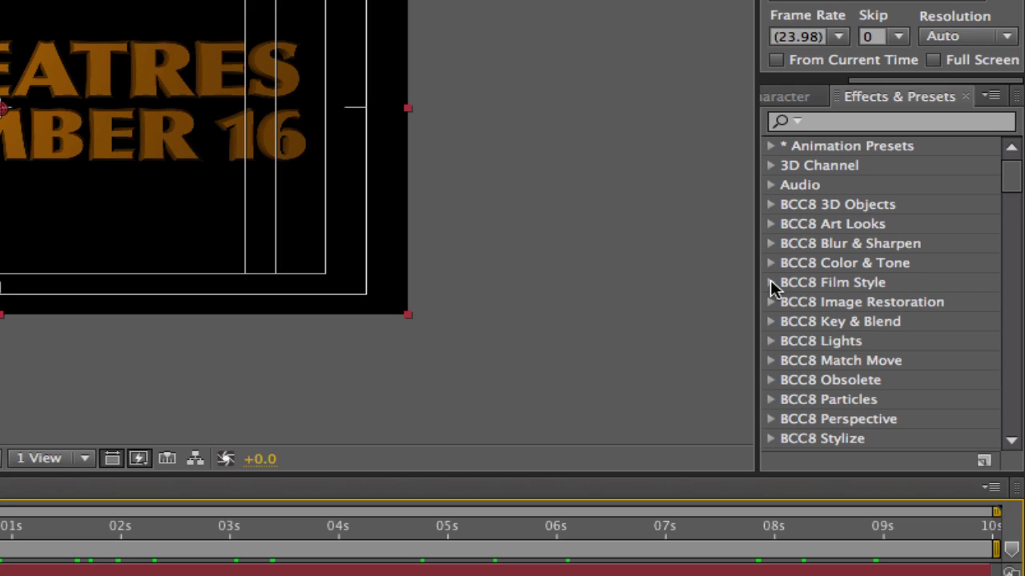
List the BCC8 Film Style effects and collapse the BCC Extruded Text controls.
{"action": "left_click", "coordinate": [770, 282]}
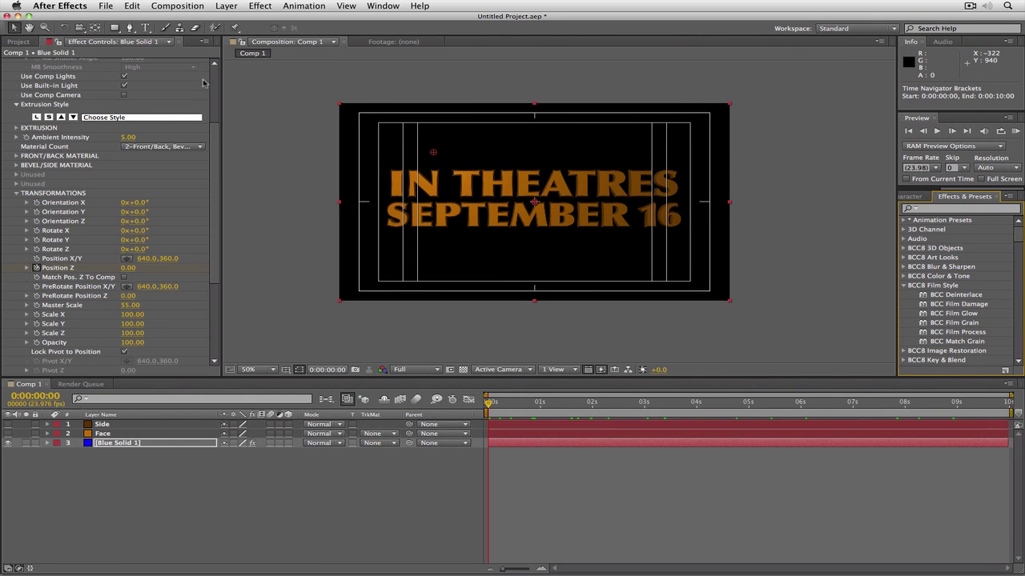
{"action": "scroll", "coordinate": [207, 80], "scroll_direction": "up", "scroll_amount": 10}
{"action": "left_click", "coordinate": [6, 62]}
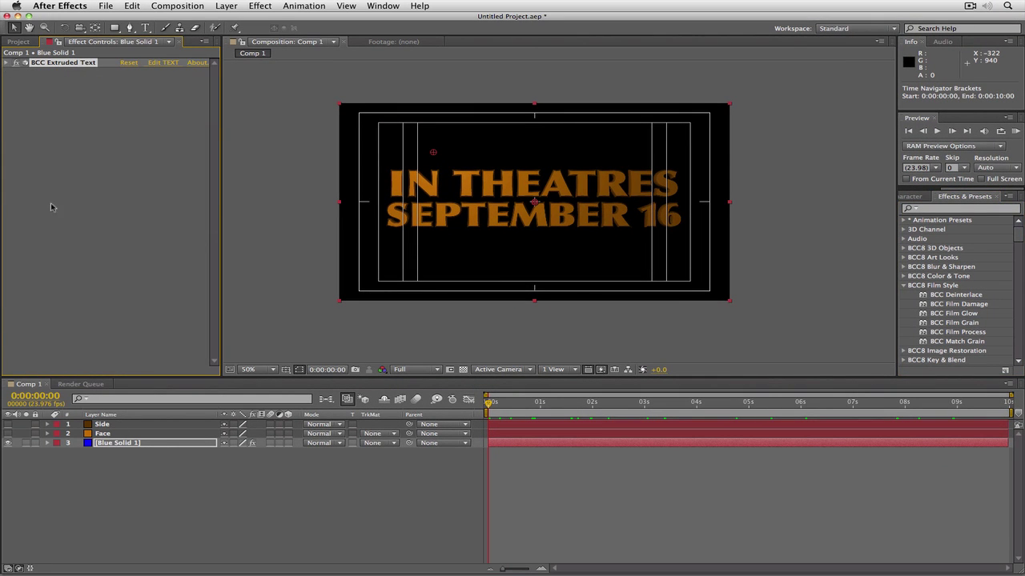
{"action": "left_click", "coordinate": [933, 314]}
{"action": "left_click_drag", "start_coordinate": [933, 314], "coordinate": [112, 293]}
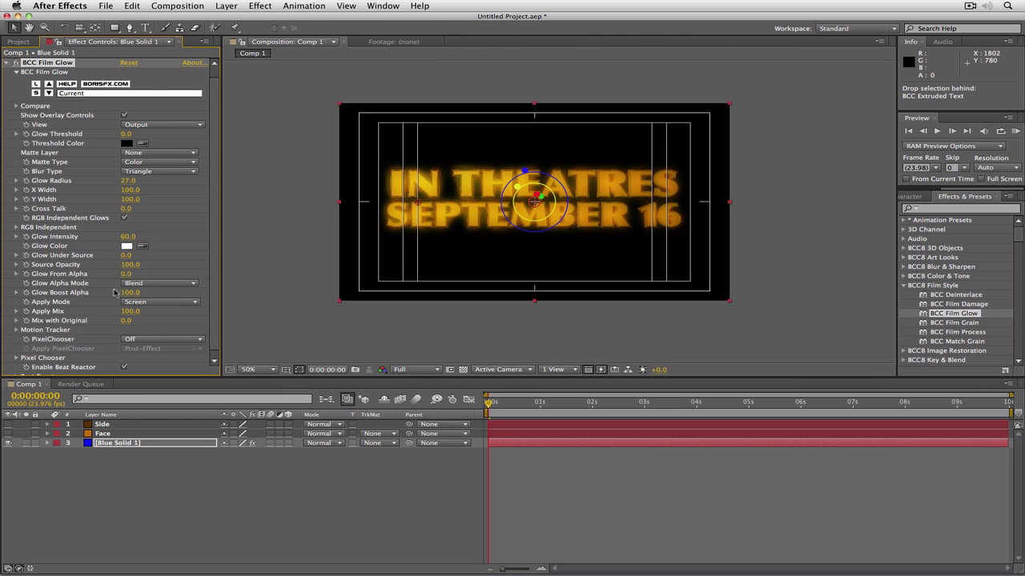
{"action": "key", "text": "super+z"}
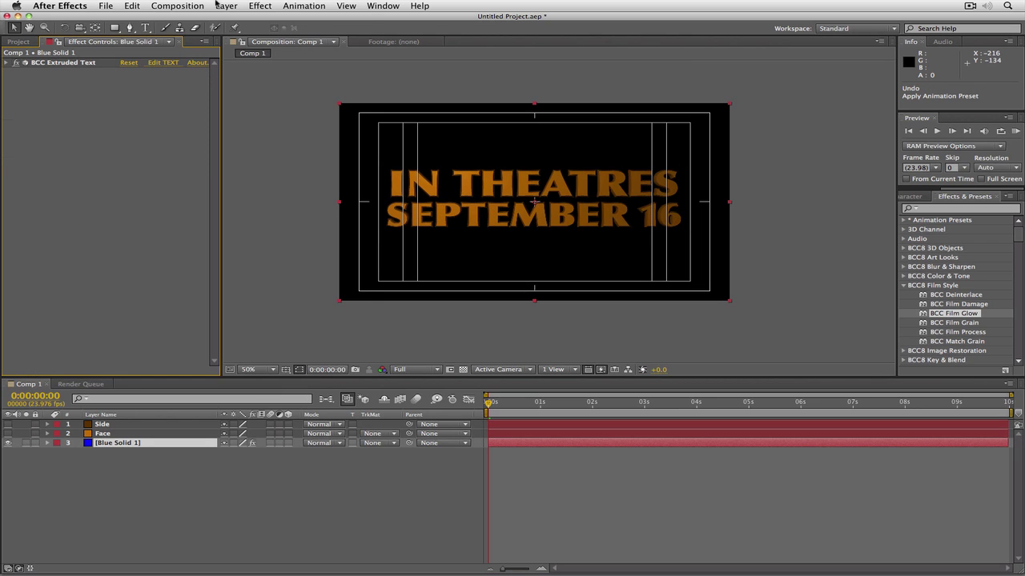
Add Adjustment Layer 1 on top and apply BCC Film Glow to it.
{"action": "left_click", "coordinate": [219, 6]}
{"action": "mouse_move", "coordinate": [231, 19]}
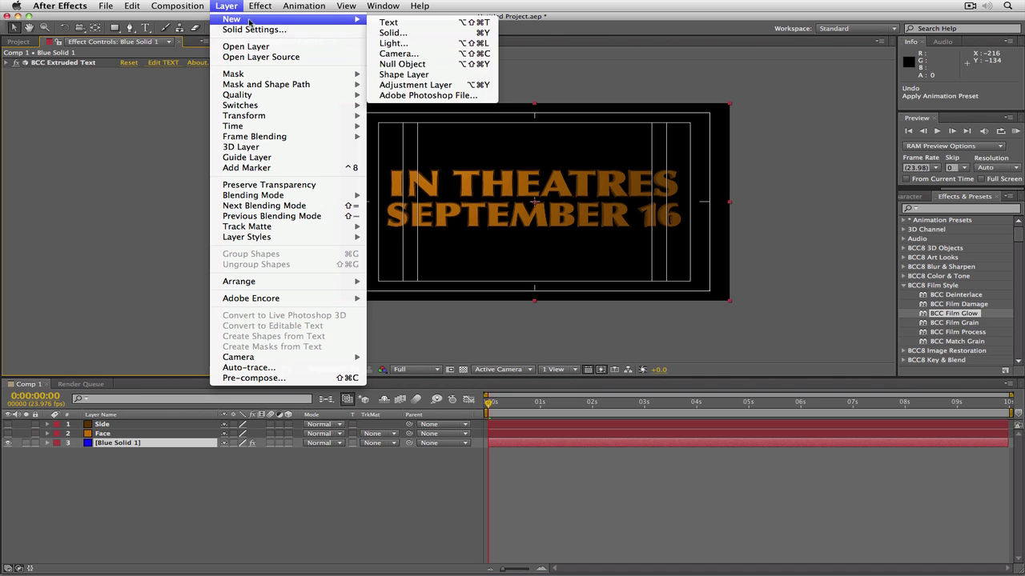
{"action": "left_click", "coordinate": [399, 85]}
{"action": "left_click_drag", "start_coordinate": [943, 315], "coordinate": [122, 426]}
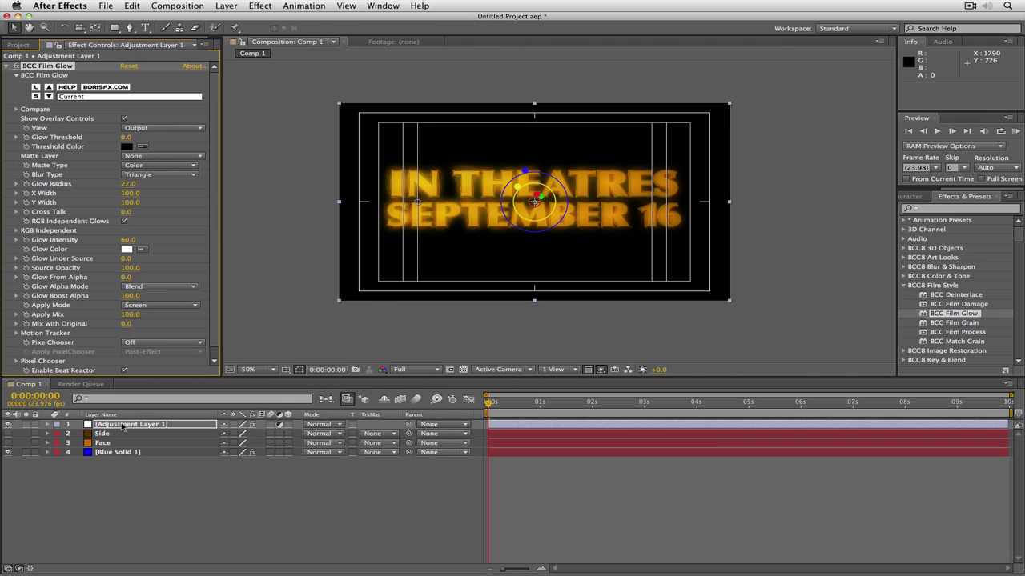
Split-compare the glow against the original using BCC Film Glow's Compare Mode.
{"action": "left_click", "coordinate": [16, 110]}
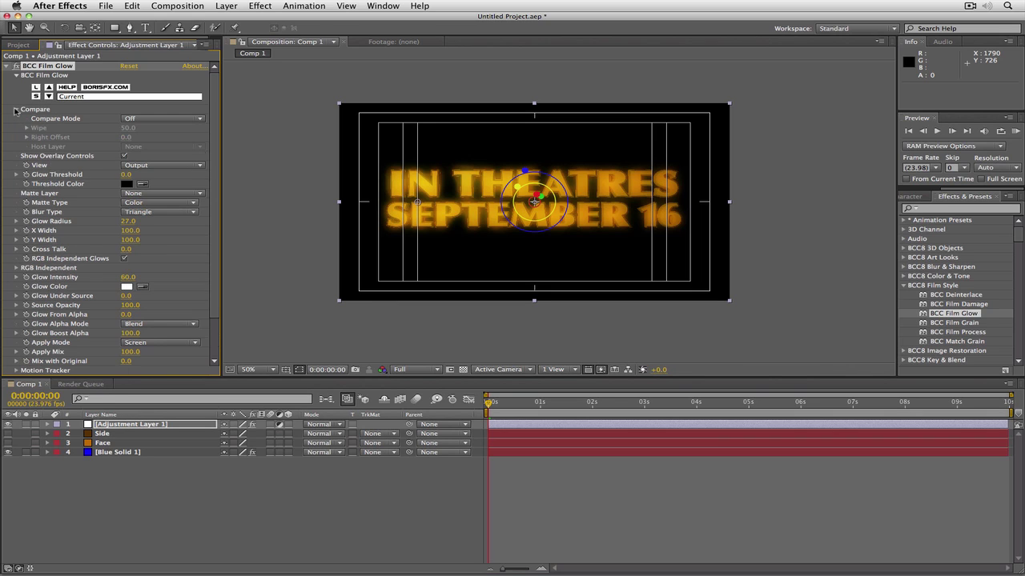
{"action": "left_click", "coordinate": [129, 120]}
{"action": "left_click", "coordinate": [144, 150]}
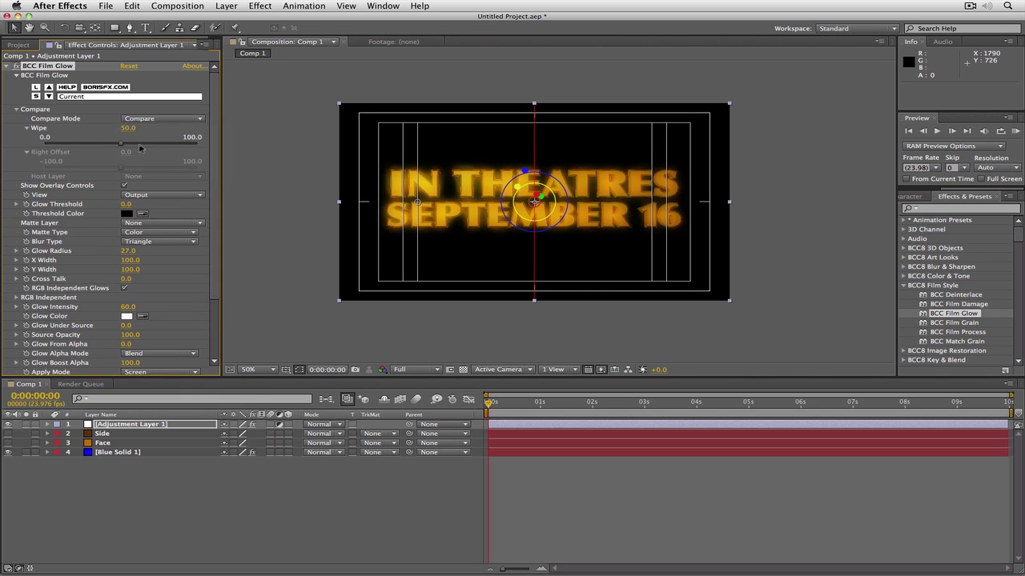
{"action": "left_click", "coordinate": [143, 501]}
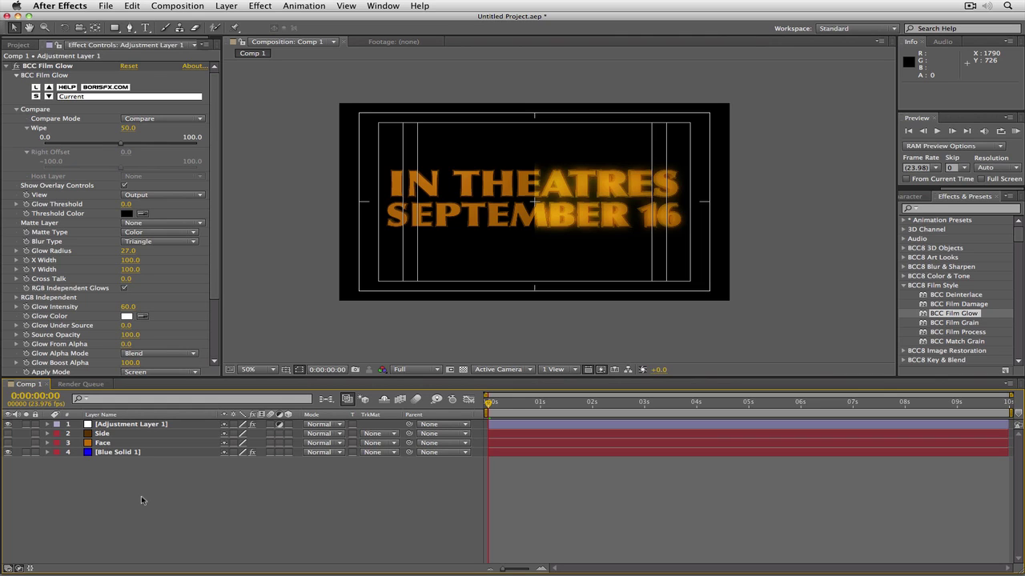
Turn Compare Mode off and set Glow Radius to 31.
{"action": "left_click", "coordinate": [154, 119]}
{"action": "left_click", "coordinate": [152, 129]}
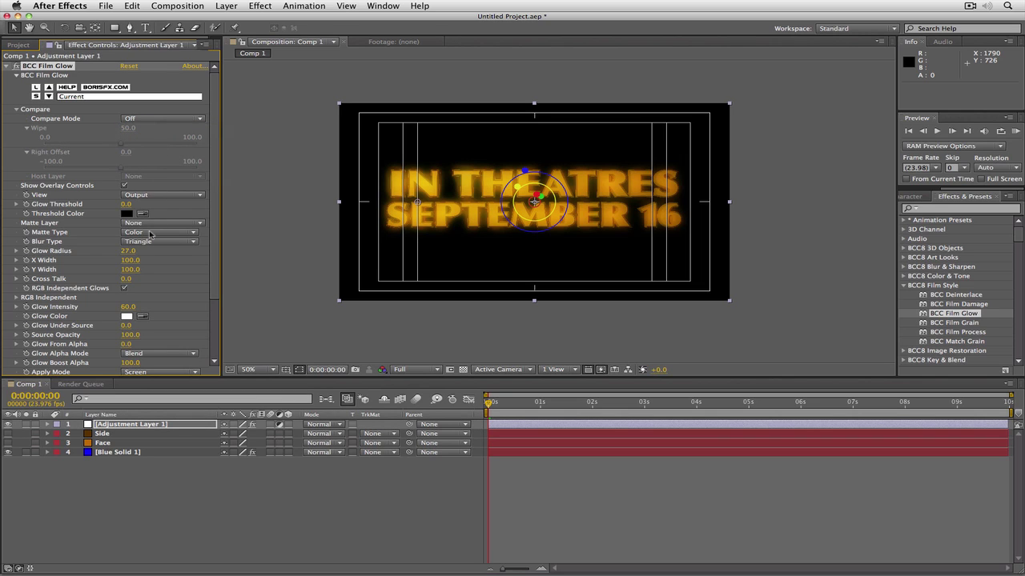
{"action": "left_click_drag", "start_coordinate": [129, 252], "coordinate": [121, 252]}
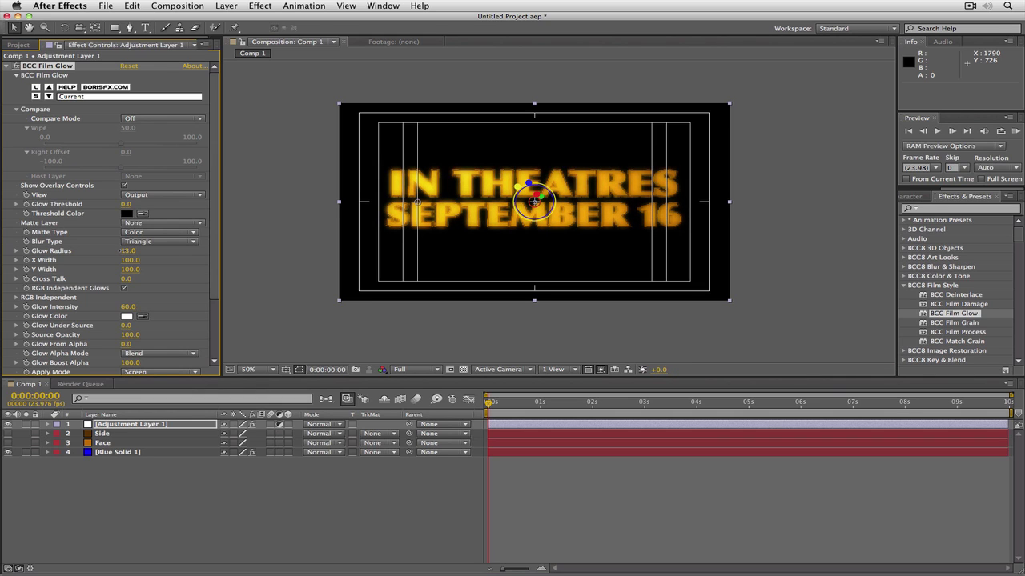
{"action": "left_click_drag", "start_coordinate": [122, 252], "coordinate": [130, 250]}
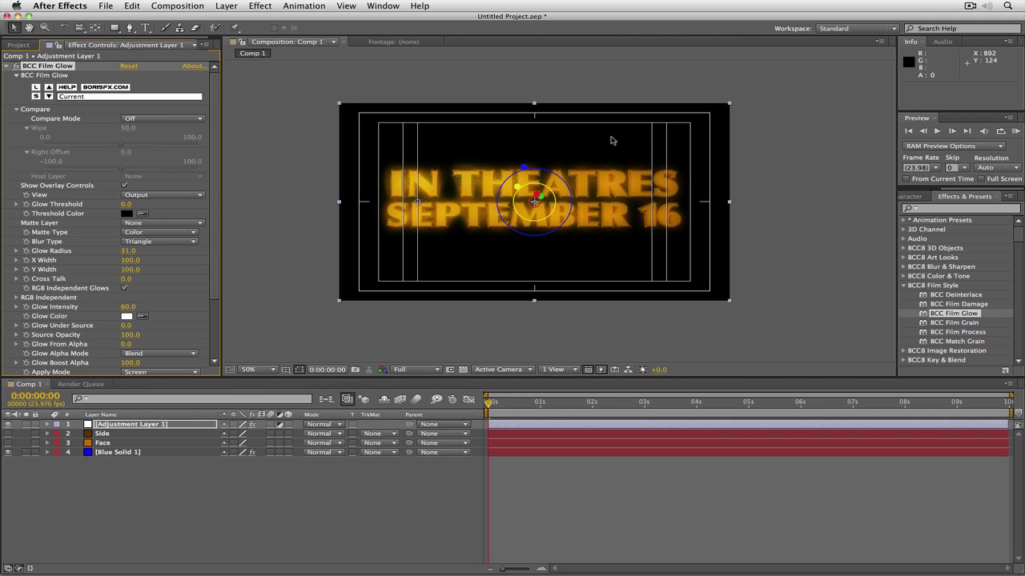
Set BCC Film Glow's Glow Radius to 16.4 and Glow Intensity to 75.
{"action": "key", "text": "period"}
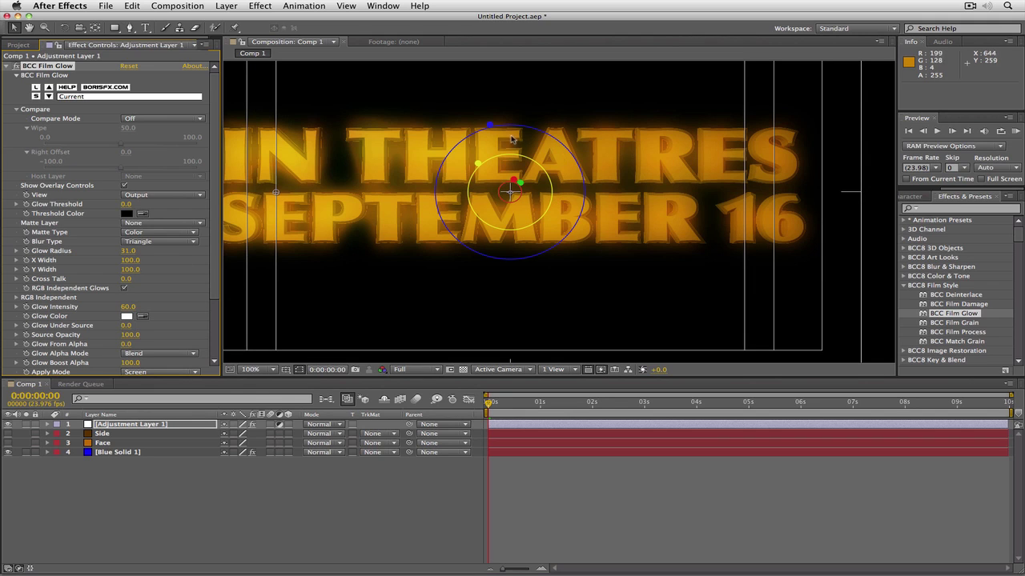
{"action": "left_click_drag", "start_coordinate": [490, 125], "coordinate": [497, 150]}
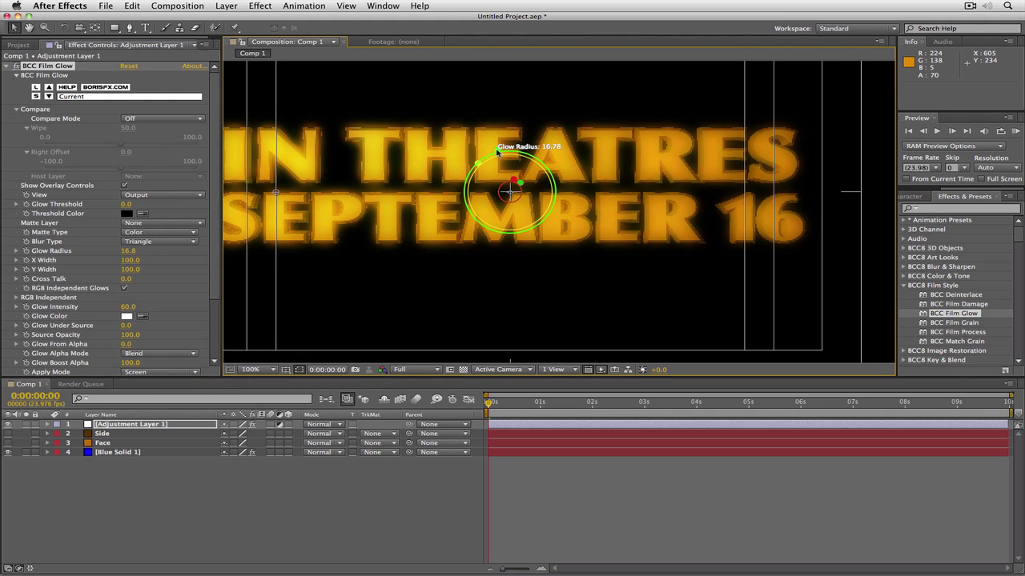
{"action": "left_click_drag", "start_coordinate": [498, 150], "coordinate": [497, 152]}
{"action": "left_click_drag", "start_coordinate": [124, 312], "coordinate": [131, 306]}
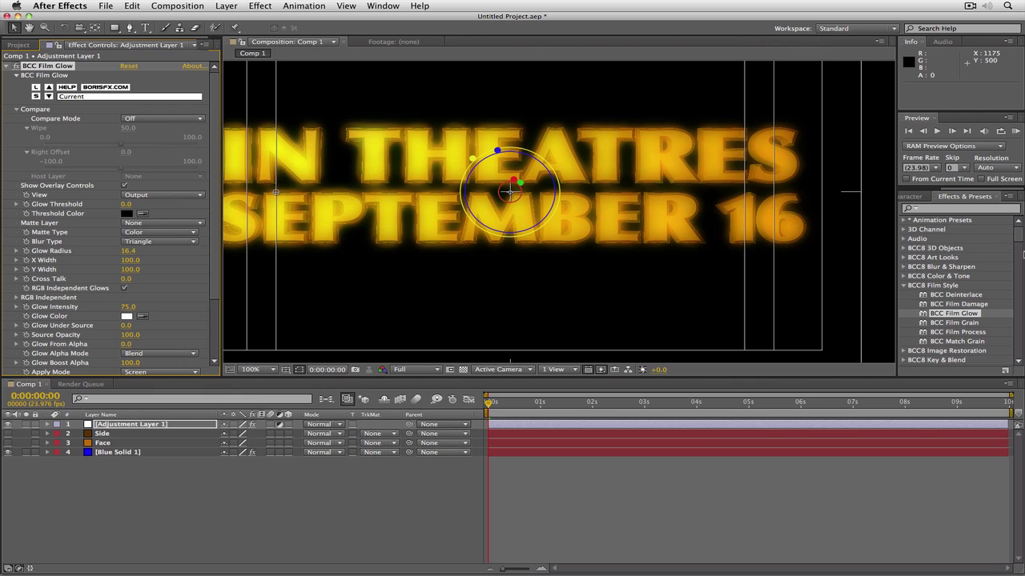
{"action": "left_click", "coordinate": [182, 97]}
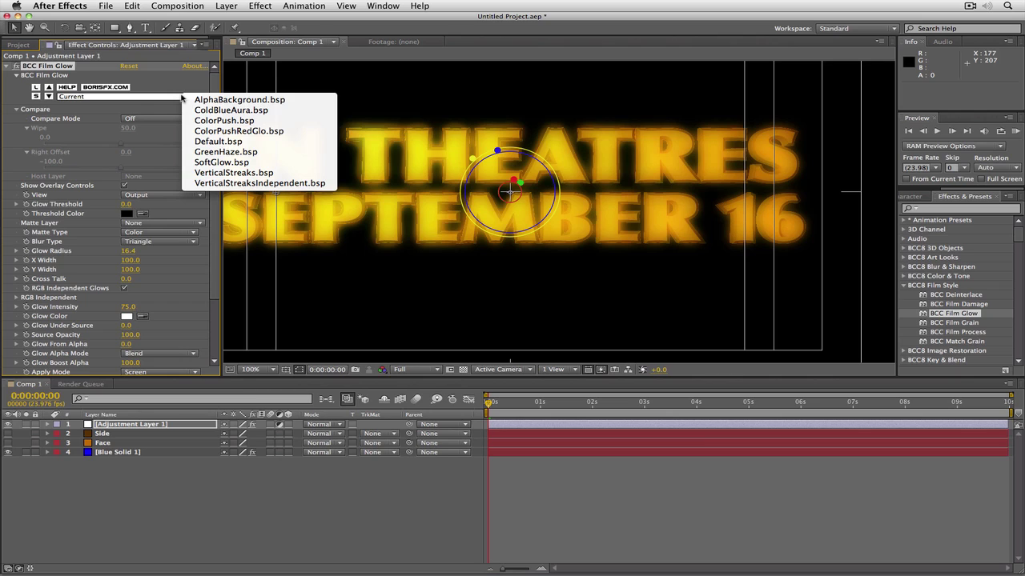
{"action": "left_click", "coordinate": [513, 281]}
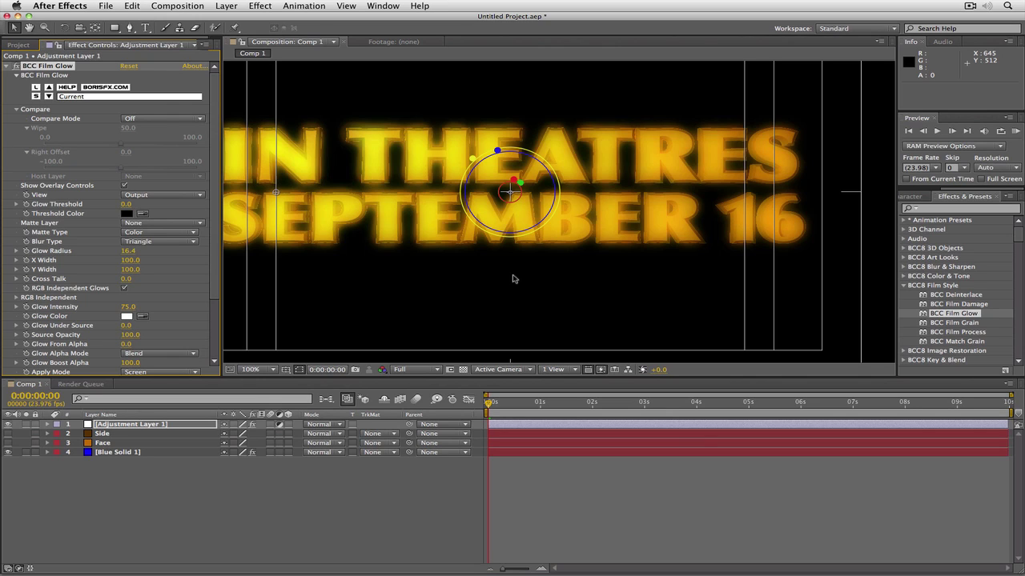
{"action": "key", "text": "comma"}
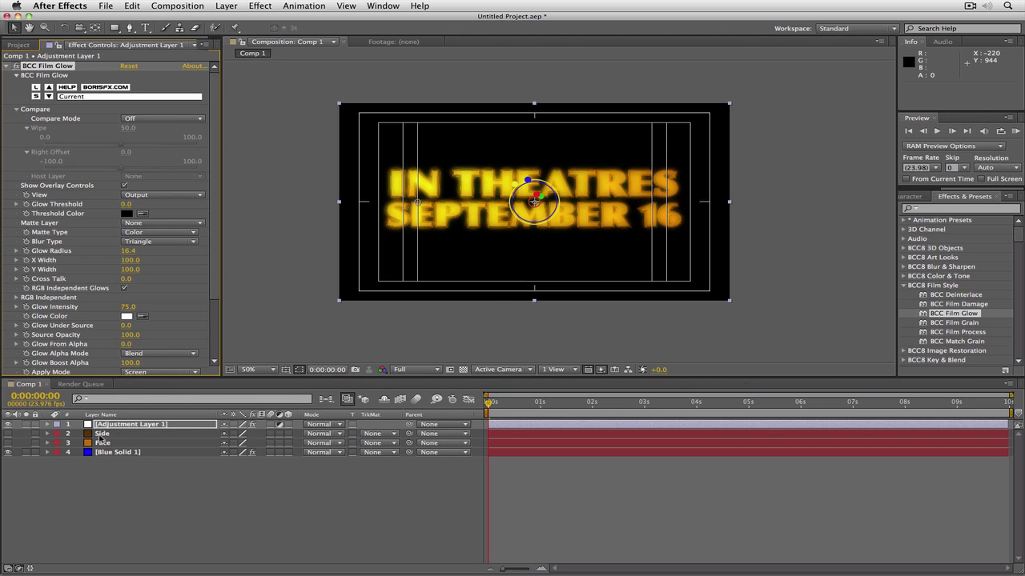
Draw a tall rectangular mask over the title's centre on Adjustment Layer 1.
{"action": "left_click", "coordinate": [101, 472]}
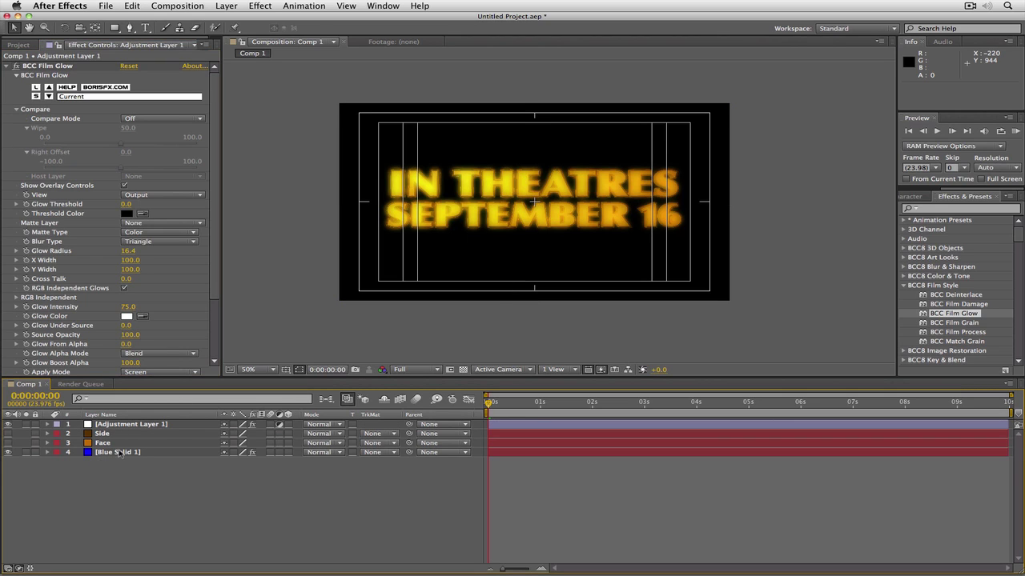
{"action": "left_click", "coordinate": [114, 28]}
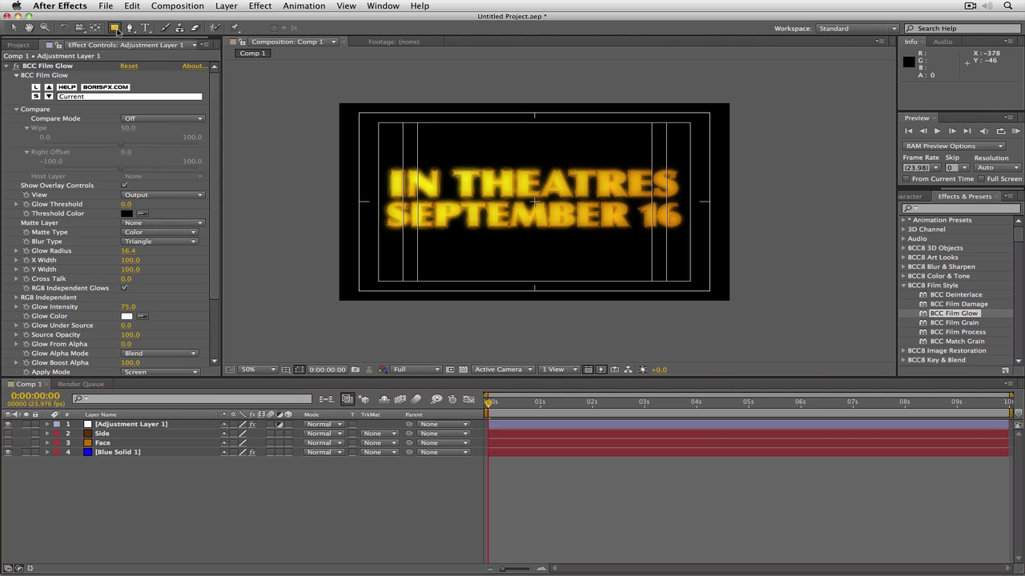
{"action": "left_click_drag", "start_coordinate": [464, 79], "coordinate": [467, 81]}
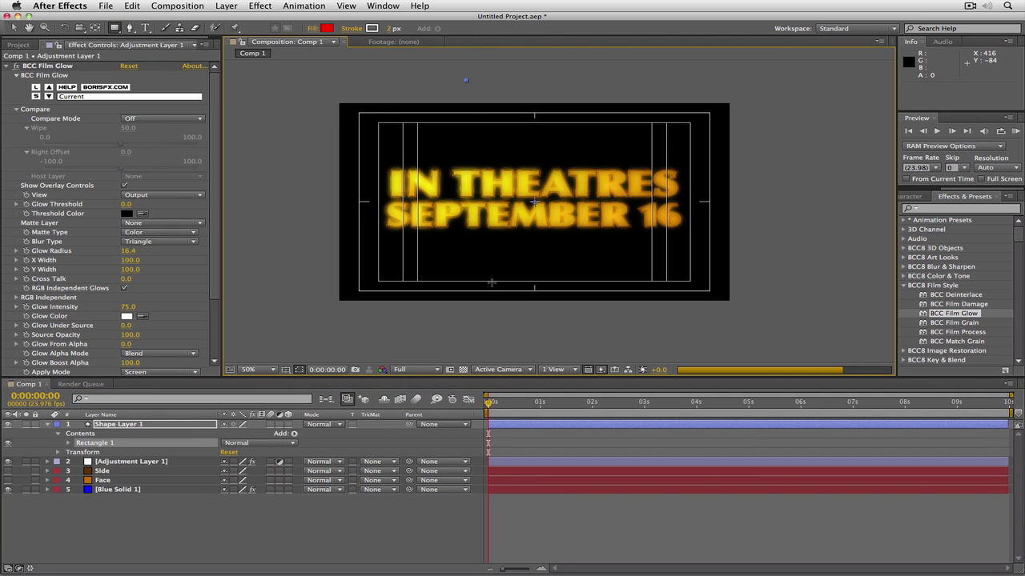
{"action": "left_click_drag", "start_coordinate": [498, 307], "coordinate": [511, 311]}
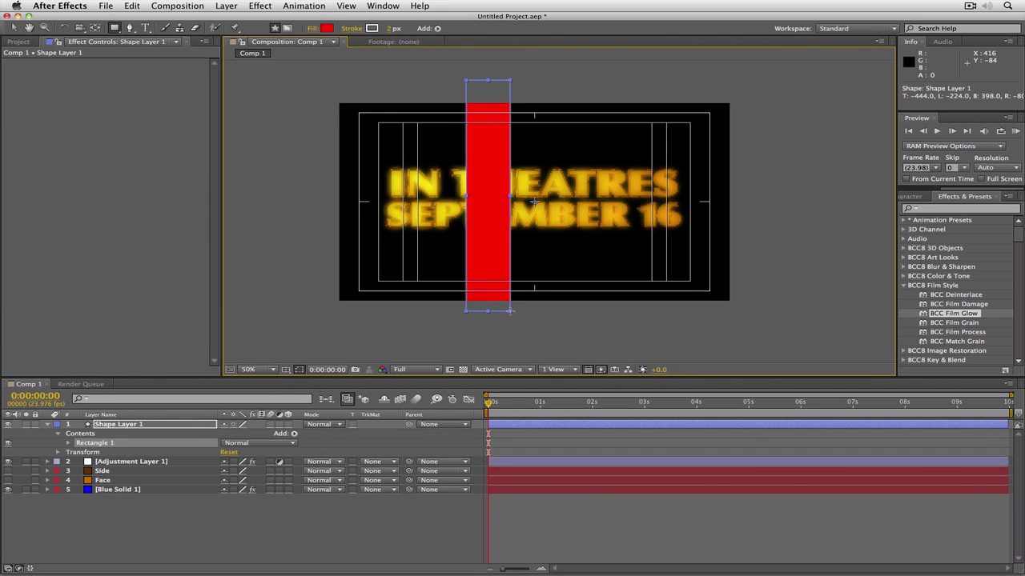
{"action": "key", "text": "super+z"}
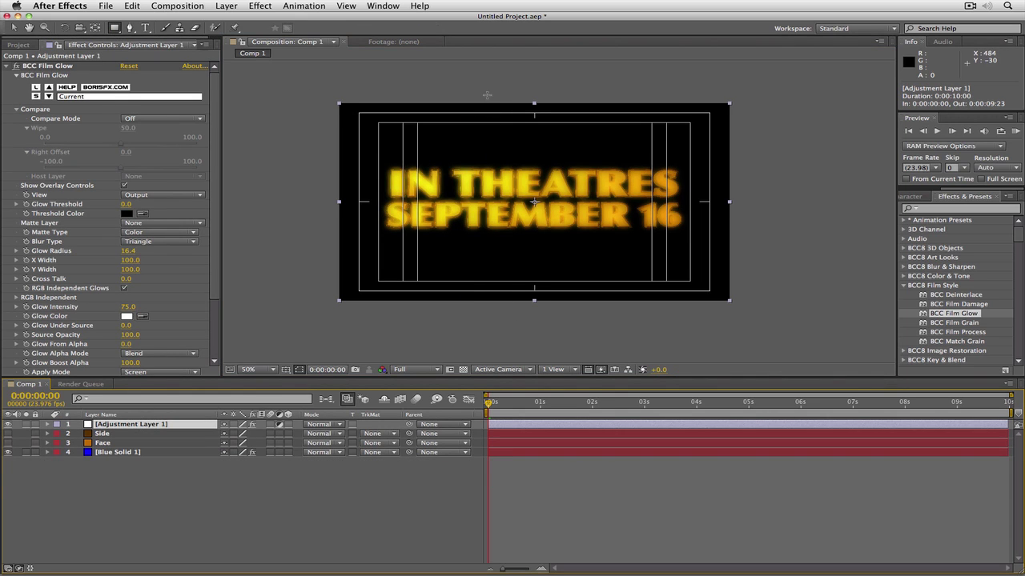
{"action": "left_click_drag", "start_coordinate": [486, 96], "coordinate": [500, 138]}
{"action": "left_click_drag", "start_coordinate": [540, 307], "coordinate": [543, 319]}
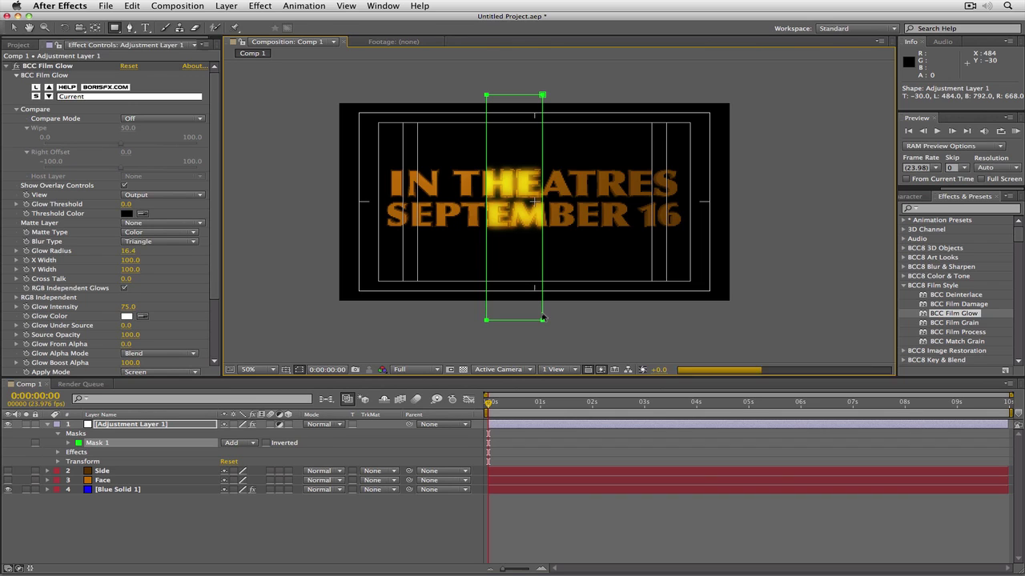
{"action": "left_click", "coordinate": [179, 428]}
Feather Mask 1 to 200 pixels, then reduce the feather to 120.
{"action": "key", "text": "f"}
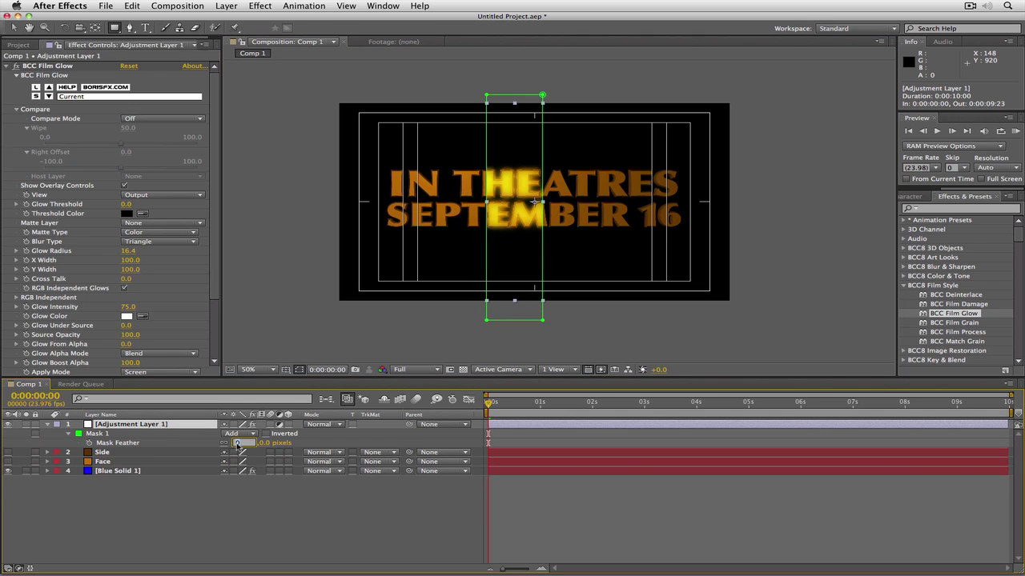
{"action": "type", "text": "200"}
{"action": "key", "text": "Return"}
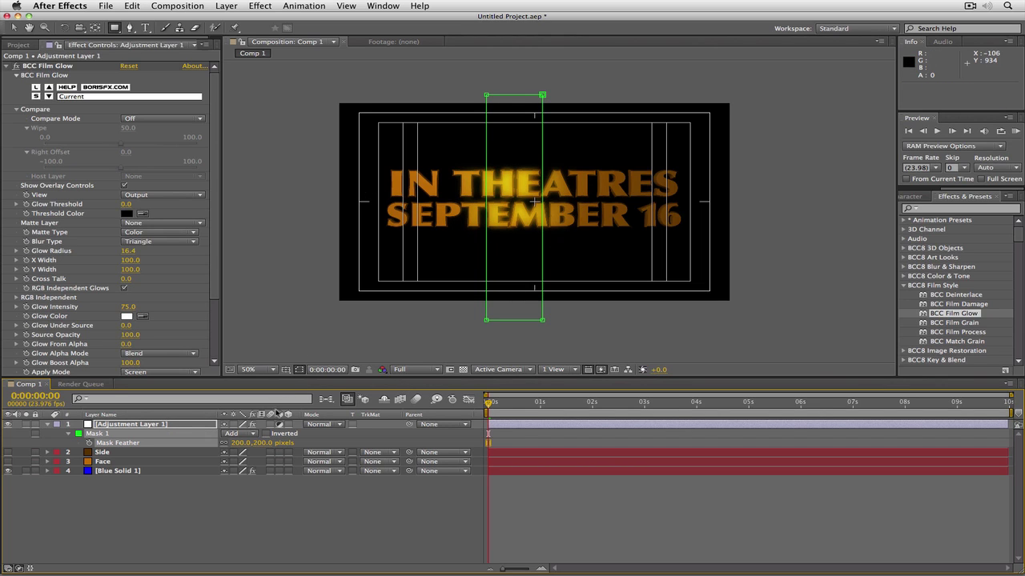
{"action": "left_click_drag", "start_coordinate": [237, 450], "coordinate": [345, 422]}
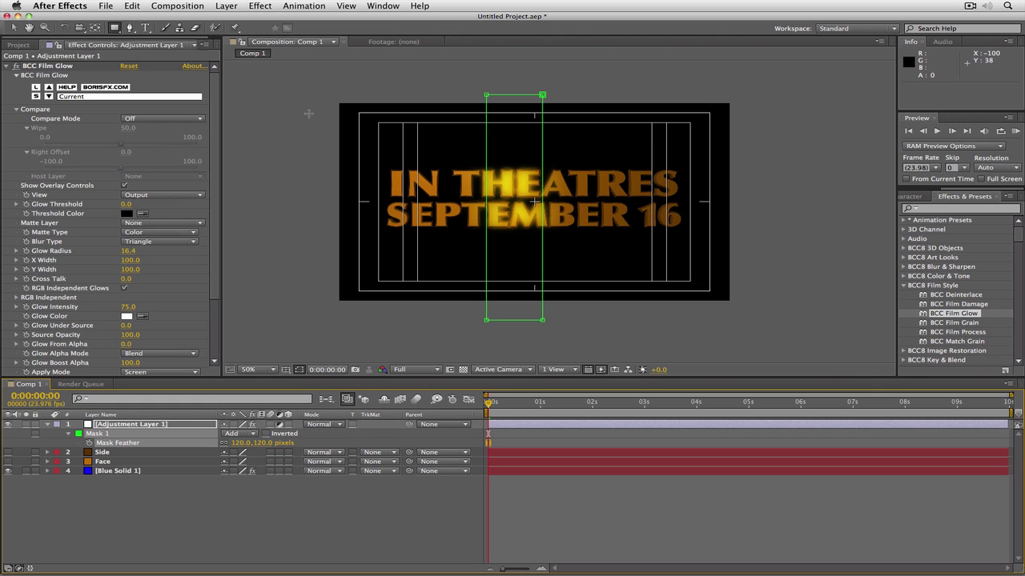
{"action": "left_click", "coordinate": [118, 433]}
{"action": "left_click", "coordinate": [117, 471]}
{"action": "left_click", "coordinate": [117, 433]}
{"action": "left_click", "coordinate": [14, 27]}
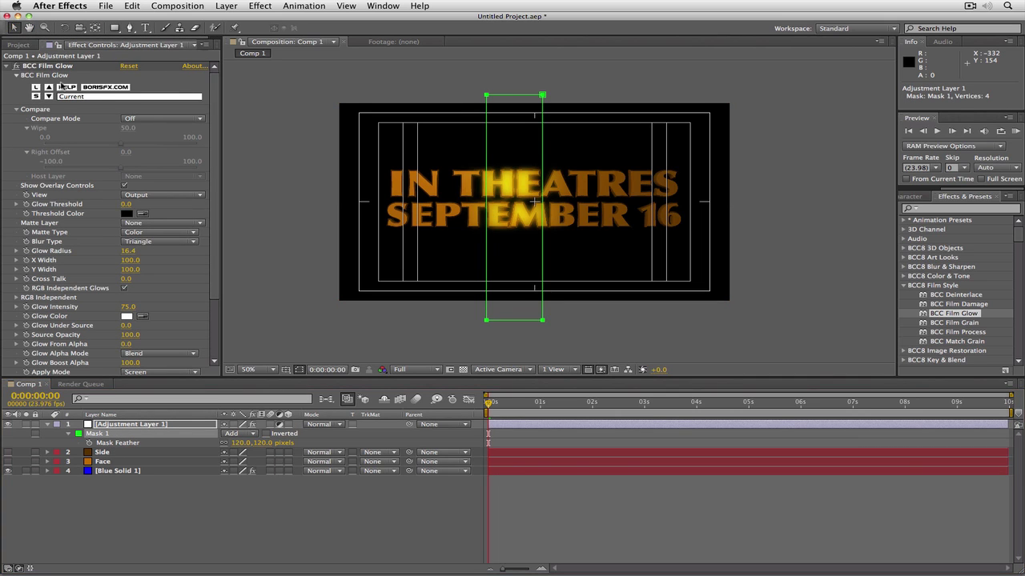
Rotate the mask about 23.5° clockwise using Free Transform Points.
{"action": "right_click", "coordinate": [485, 98]}
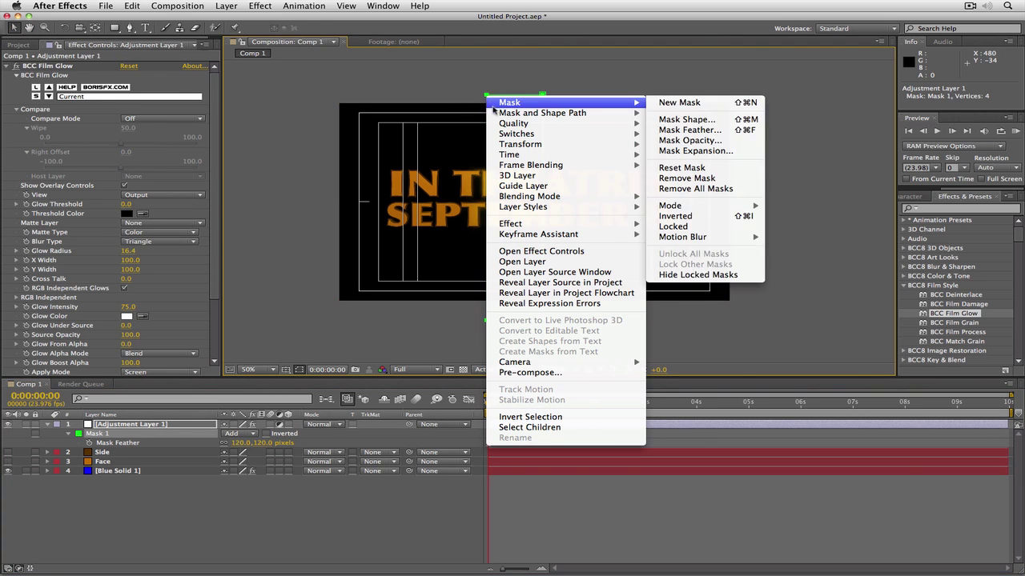
{"action": "mouse_move", "coordinate": [496, 113]}
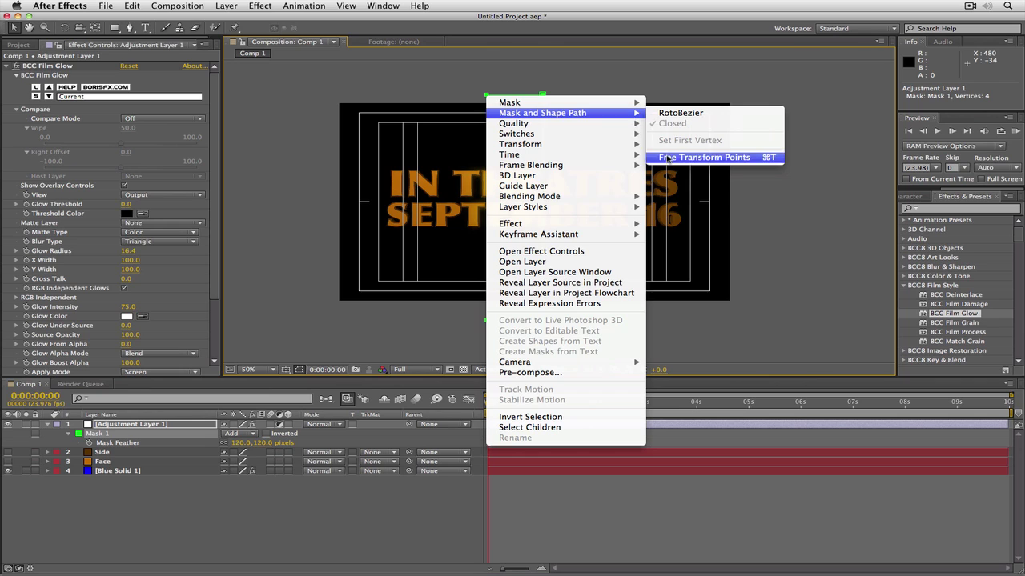
{"action": "left_click", "coordinate": [697, 157]}
{"action": "left_click_drag", "start_coordinate": [498, 95], "coordinate": [570, 137]}
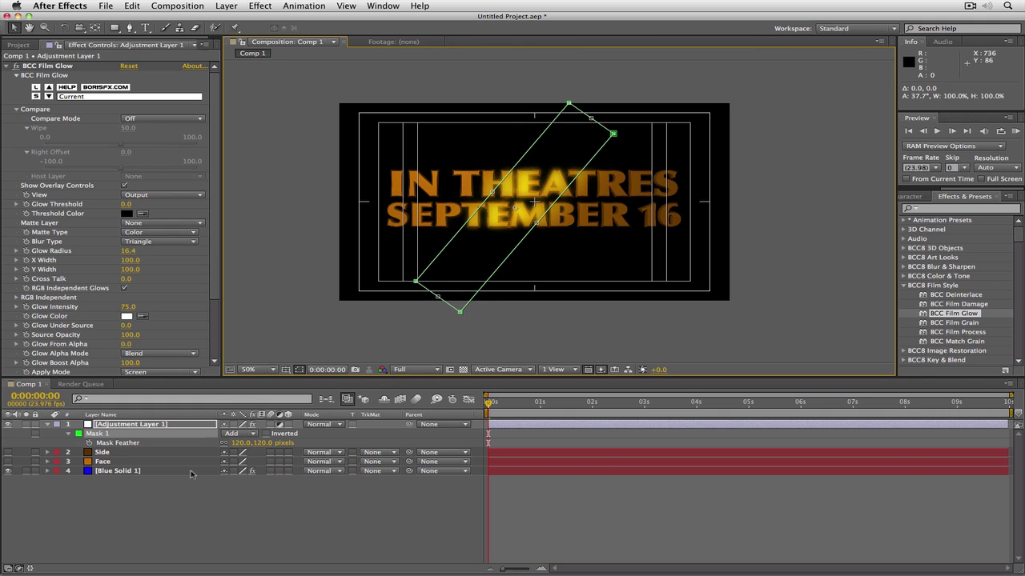
Move the tilted mask left off the title and show its Mask Path property.
{"action": "left_click", "coordinate": [169, 486]}
{"action": "left_click", "coordinate": [170, 435]}
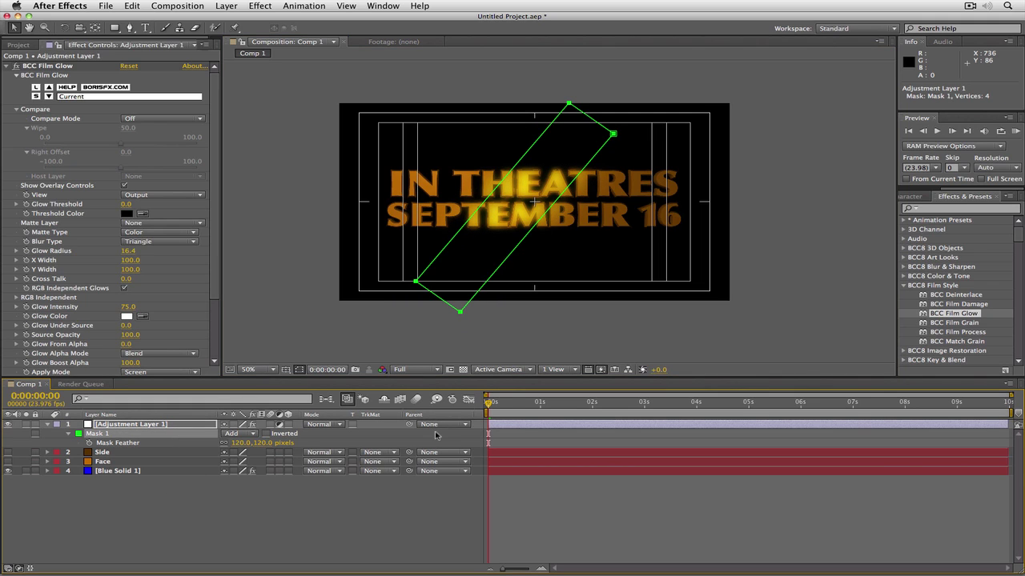
{"action": "left_click_drag", "start_coordinate": [417, 282], "coordinate": [237, 289]}
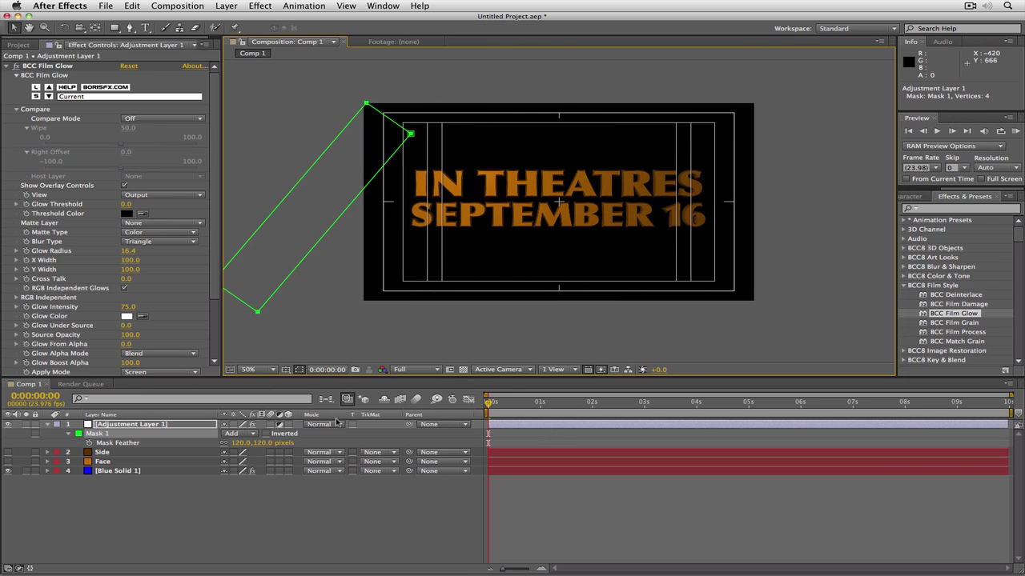
{"action": "key", "text": "m"}
Keyframe the mask path at 0:00, then at 4:00 move the mask right past the title.
{"action": "left_click", "coordinate": [89, 442]}
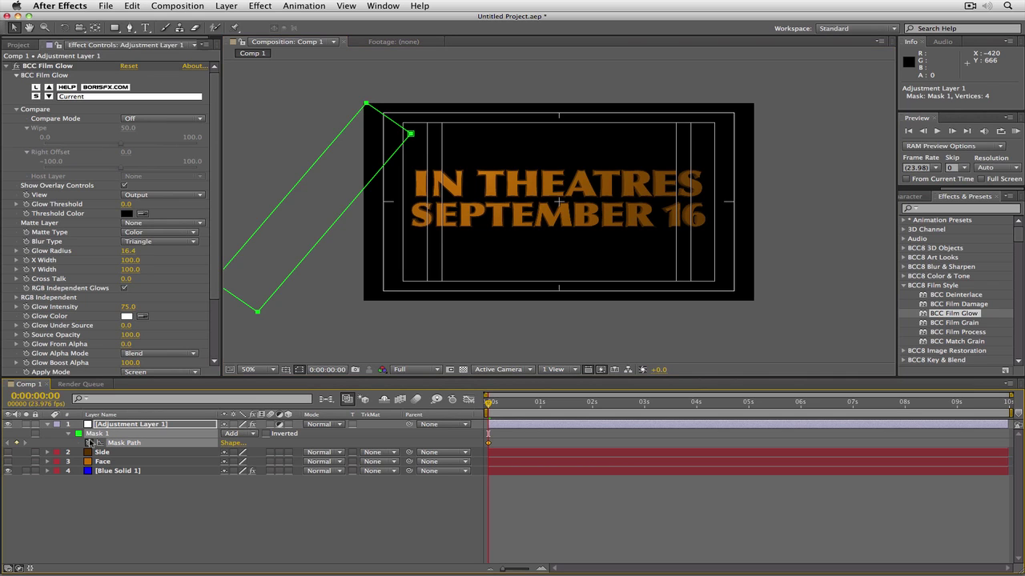
{"action": "left_click", "coordinate": [35, 396]}
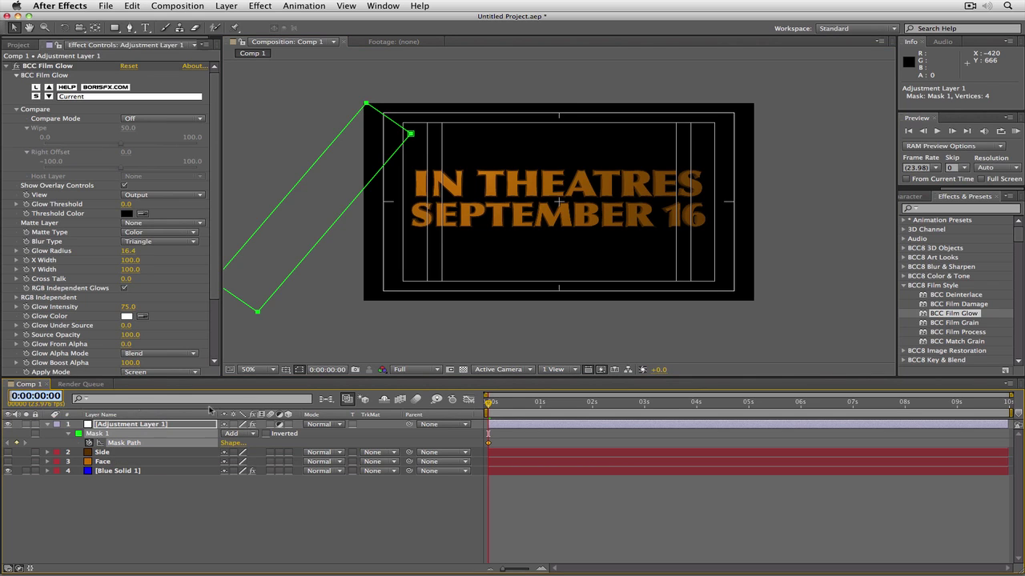
{"action": "type", "text": "400"}
{"action": "key", "text": "Return"}
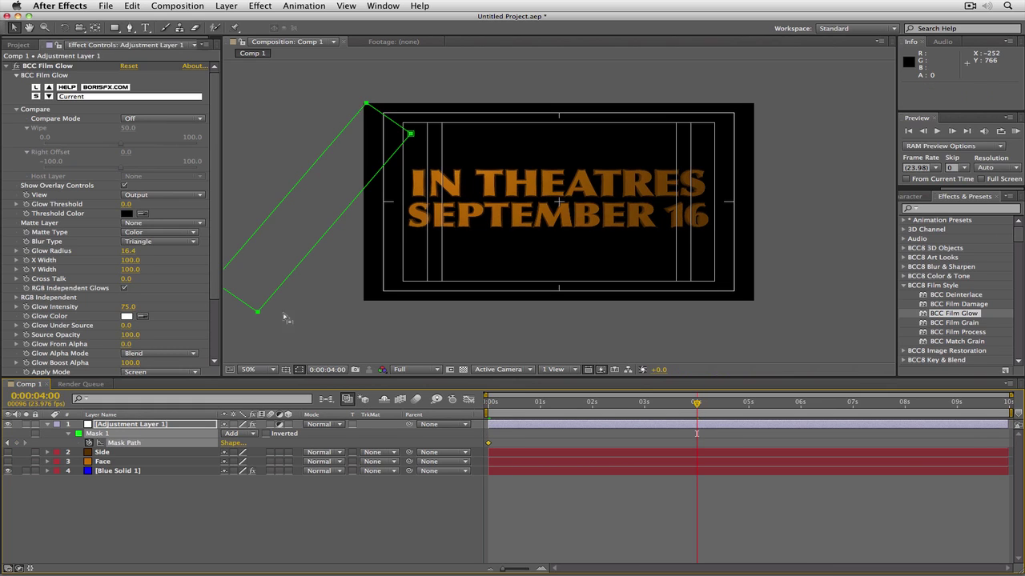
{"action": "left_click", "coordinate": [260, 313]}
{"action": "left_click_drag", "start_coordinate": [406, 323], "coordinate": [748, 355]}
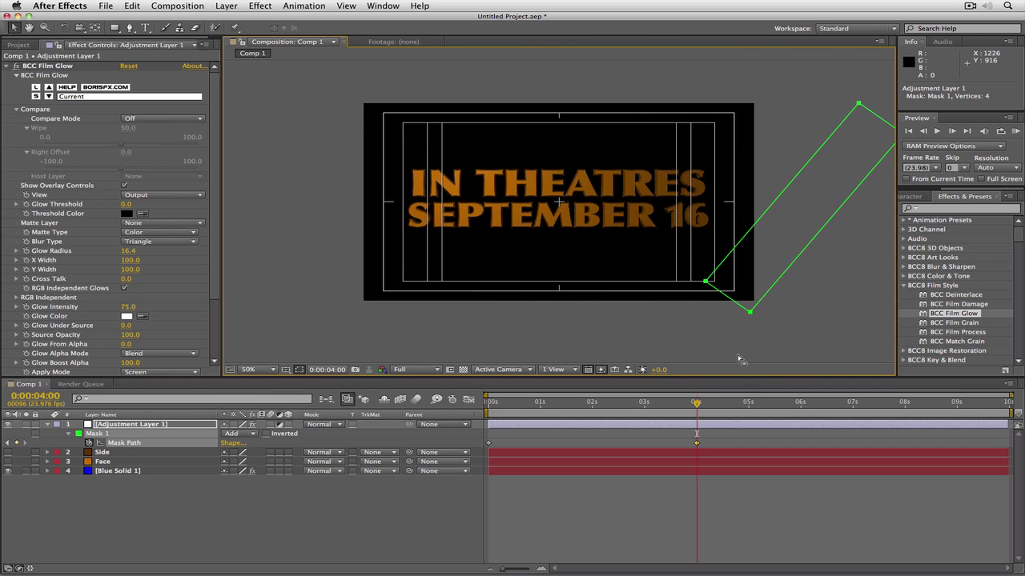
Browse the BCC8 Lights effects group and play the glow sweep from 0:00:00:16.
{"action": "left_click", "coordinate": [903, 286]}
{"action": "left_click", "coordinate": [904, 313]}
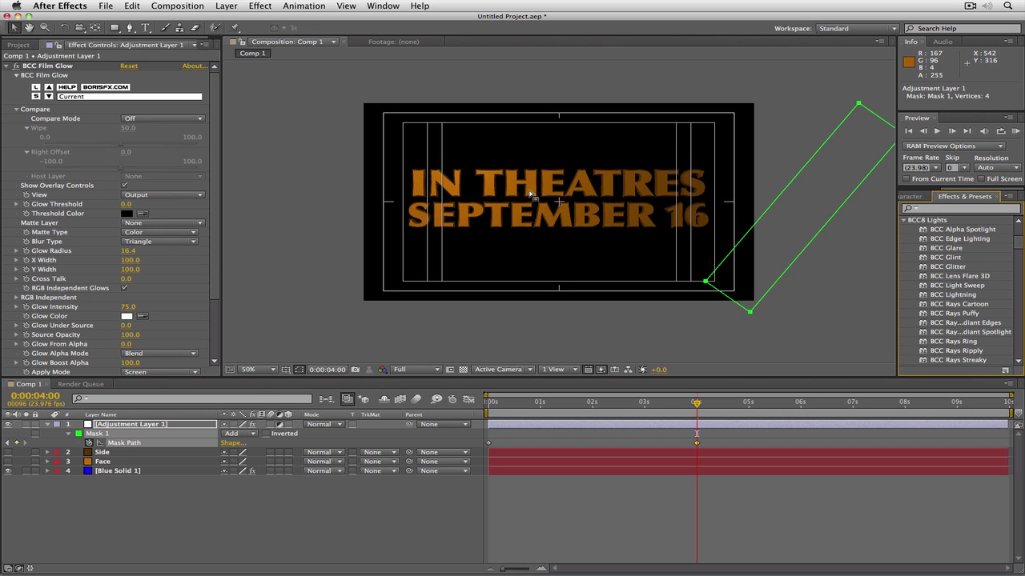
{"action": "left_click", "coordinate": [524, 405]}
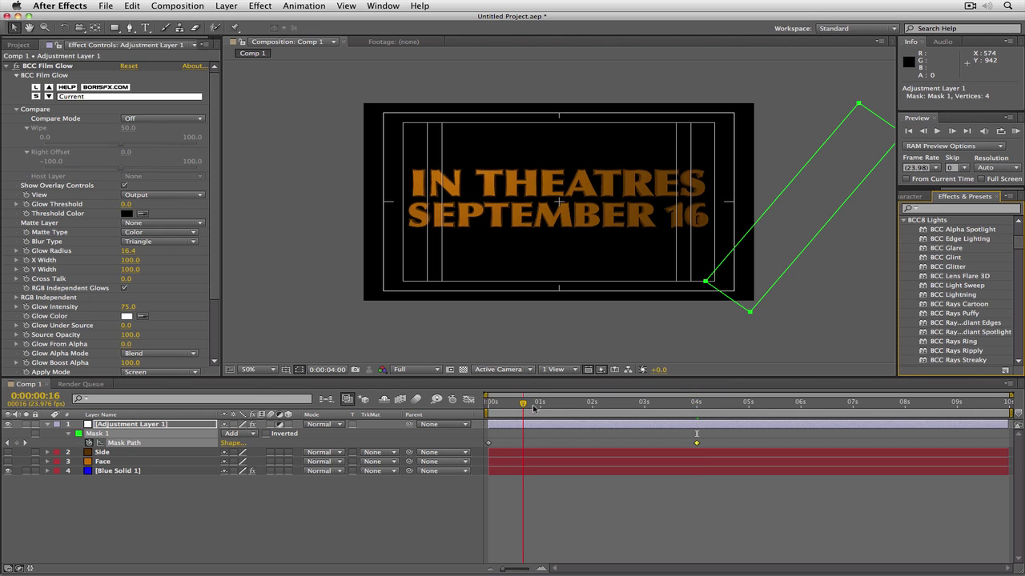
{"action": "key", "text": "space"}
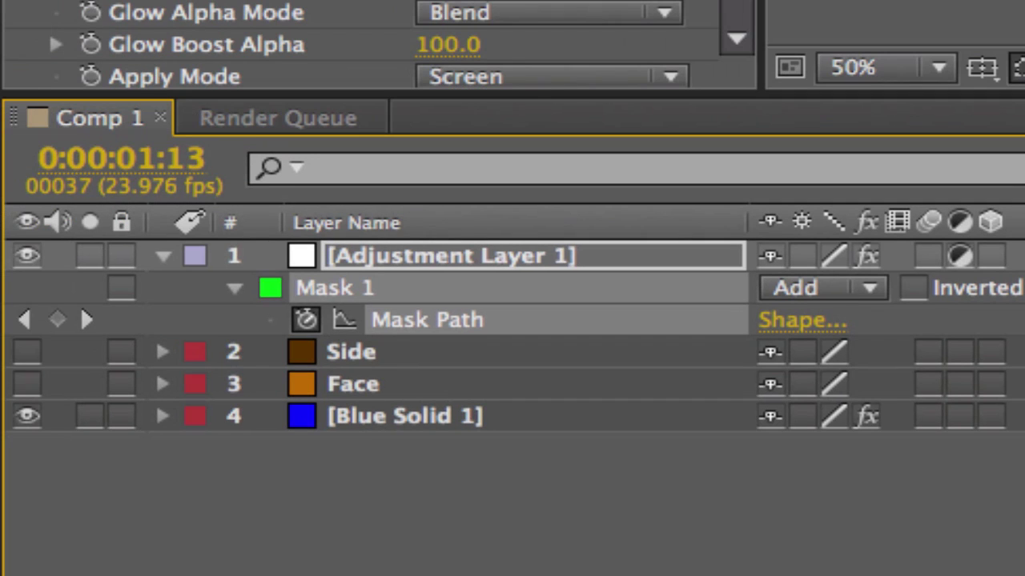
Shift the Mask Path keyframes to start at 0:00:01:12 and RAM preview the sweep.
{"action": "left_click", "coordinate": [110, 164]}
{"action": "type", "text": "112"}
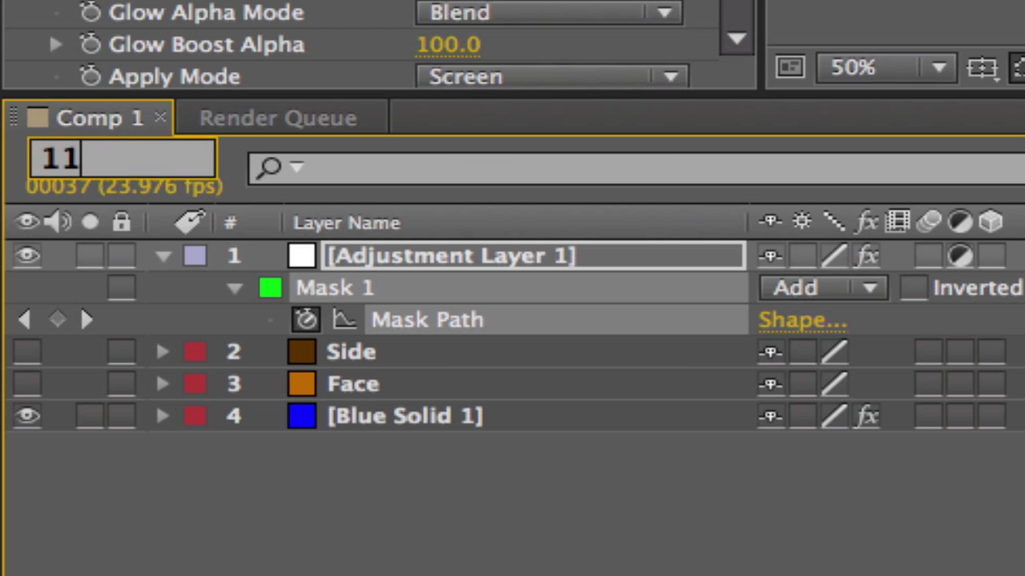
{"action": "key", "text": "Return"}
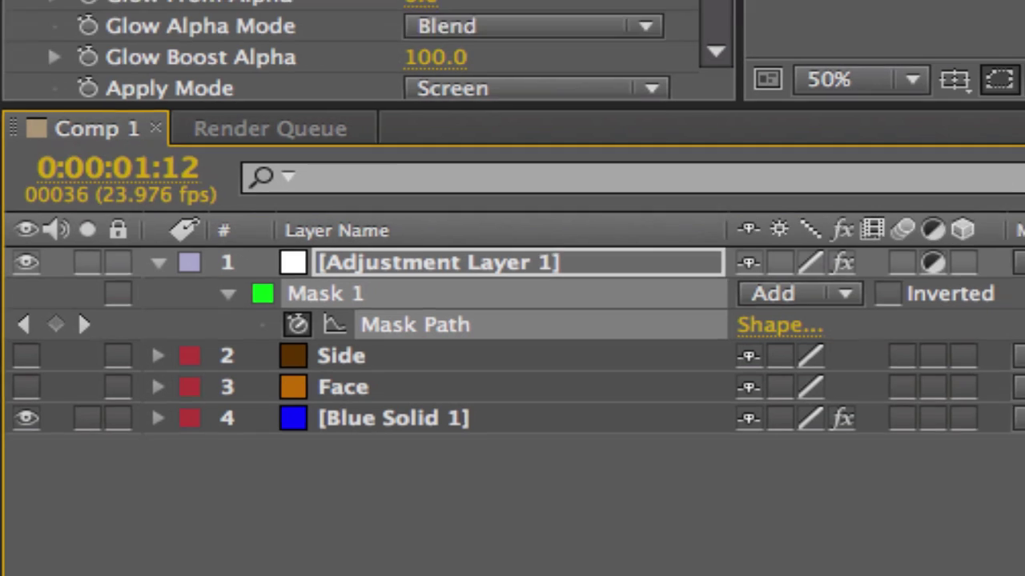
{"action": "left_click_drag", "start_coordinate": [565, 444], "coordinate": [565, 446]}
{"action": "key", "text": "KP_0"}
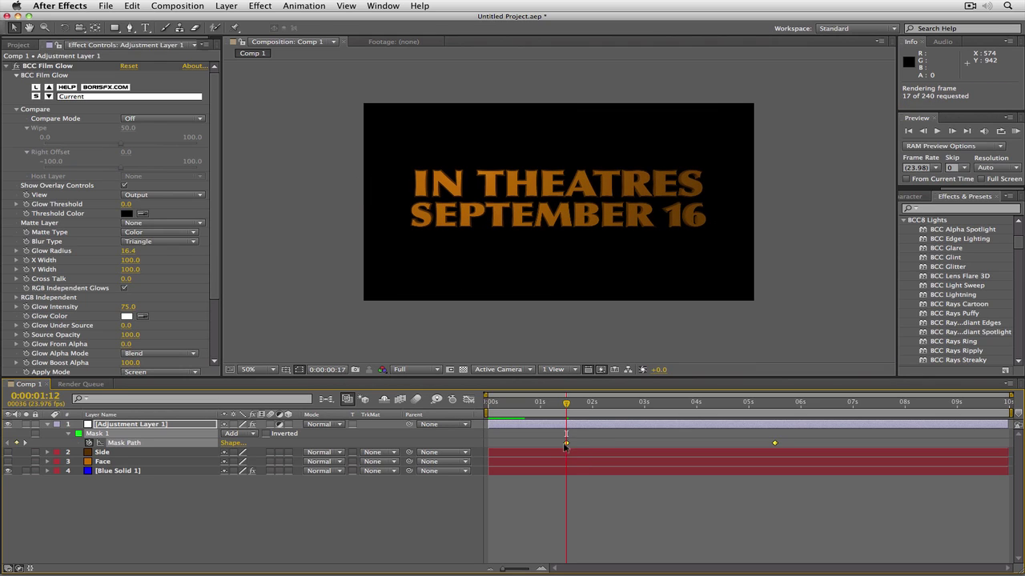